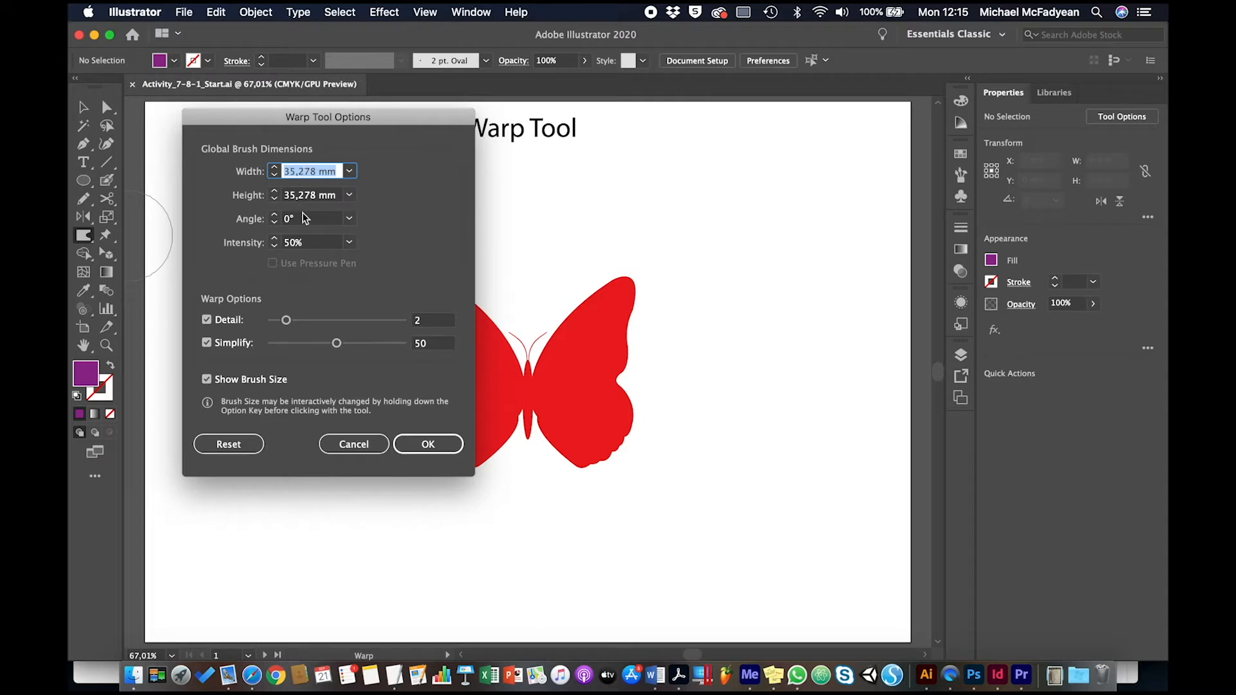
- Set the Warp tool's intensity to 90% and reduce its brush to a small circle
click(298, 246)
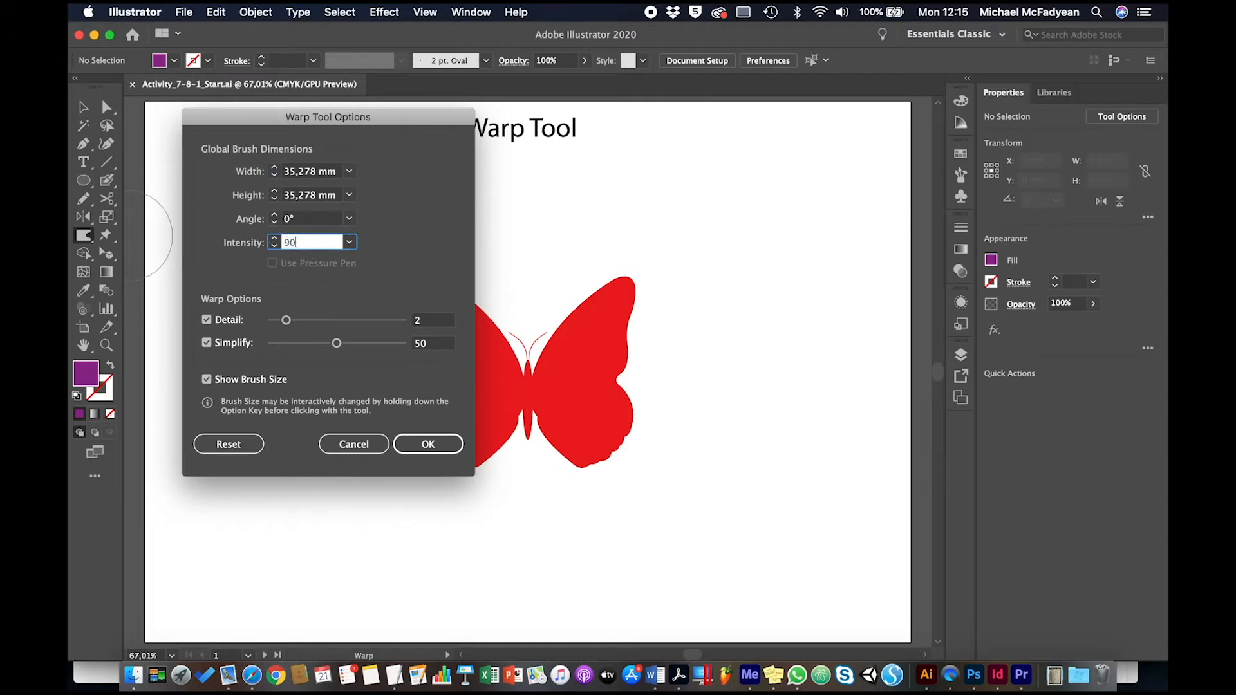
text(90)
key(Return)
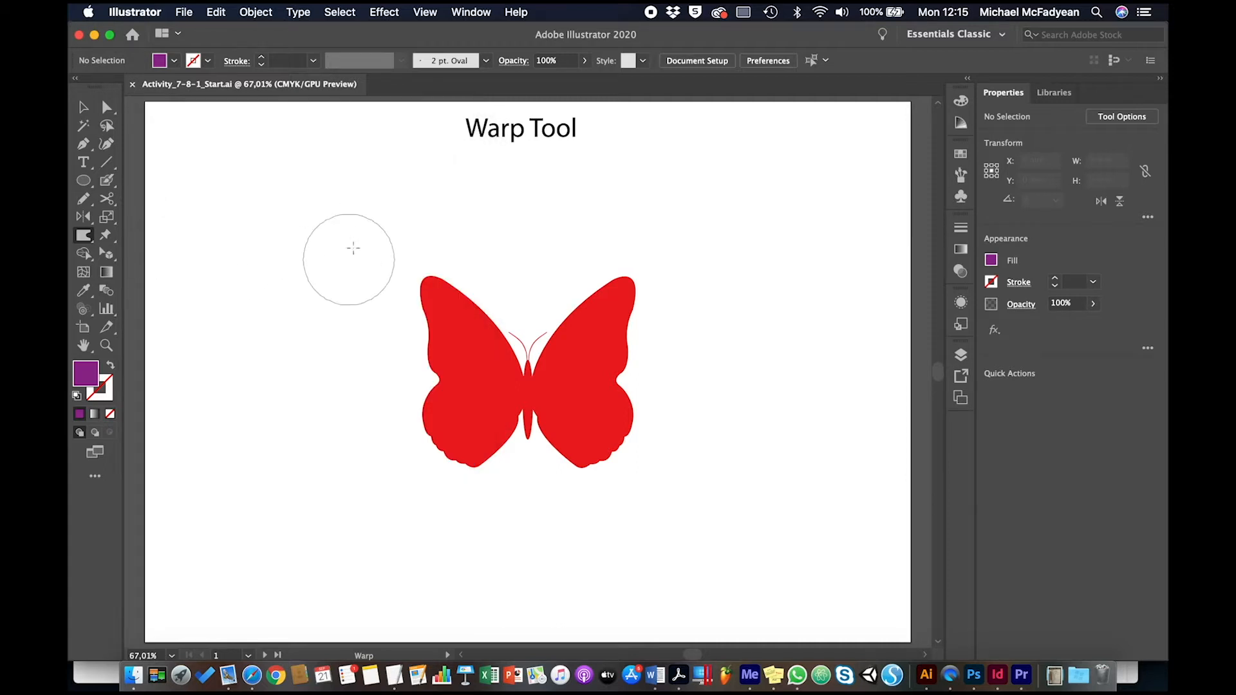
mouse_move(340, 244)
mouse_down()
mouse_move(341, 277)
mouse_move(307, 277)
mouse_up()
- Warp the lower edge of the red butterfly's right wing into several long pointed tails
mouse_move(582, 430)
mouse_down()
mouse_move(569, 595)
mouse_move(595, 569)
mouse_up()
mouse_move(598, 447)
mouse_down()
mouse_move(593, 566)
mouse_move(606, 528)
mouse_up()
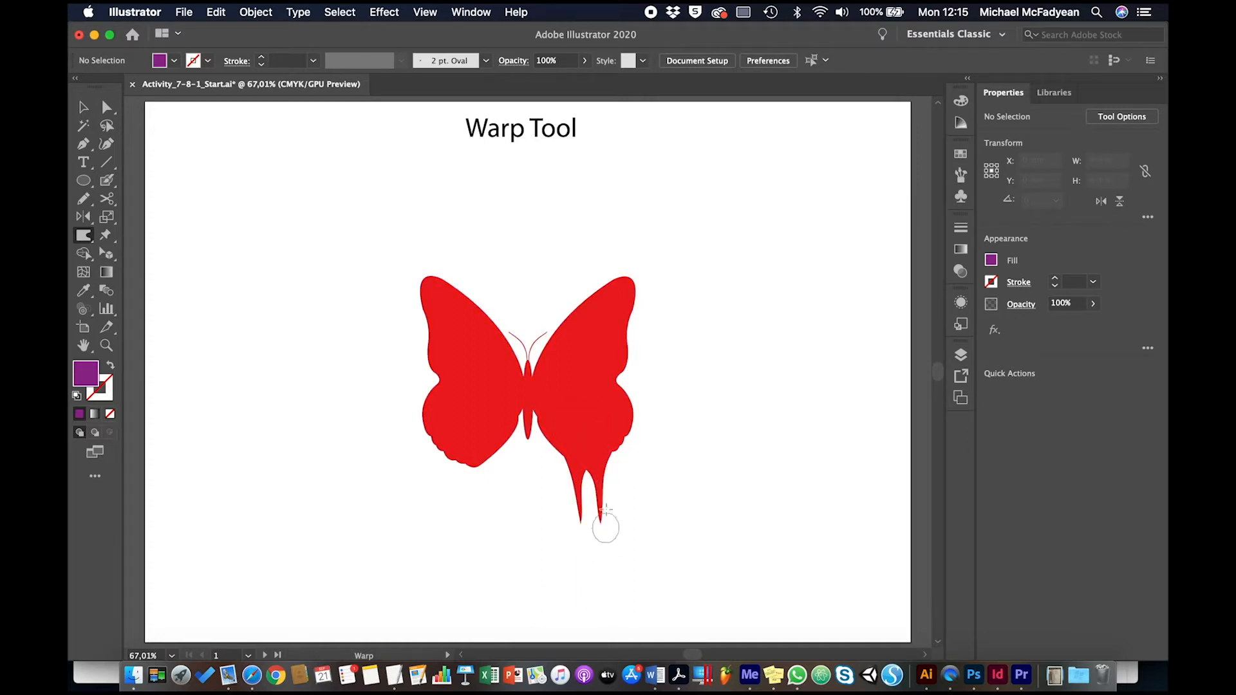
mouse_move(610, 429)
mouse_down()
mouse_move(588, 588)
mouse_move(620, 445)
mouse_move(646, 571)
mouse_move(639, 497)
mouse_up()
drag(564, 424, 530, 565)
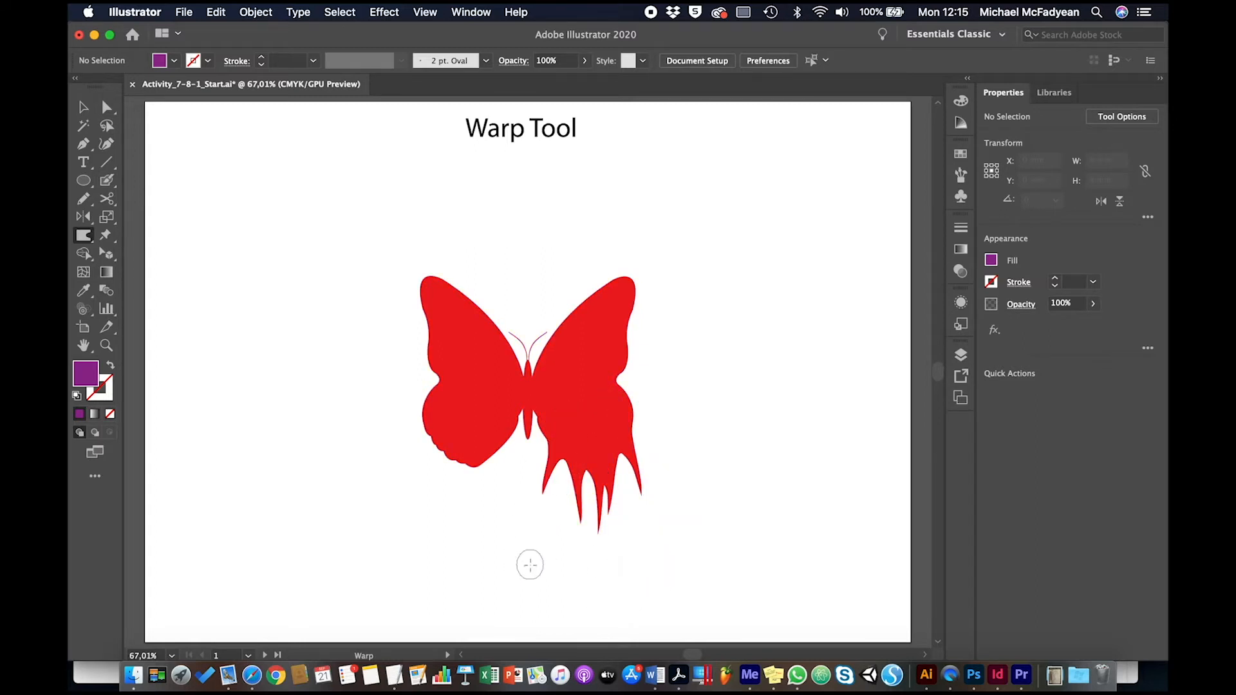
- Warp the lower edge of the red butterfly's left wing into a matching row of pointed tails
drag(495, 448, 494, 548)
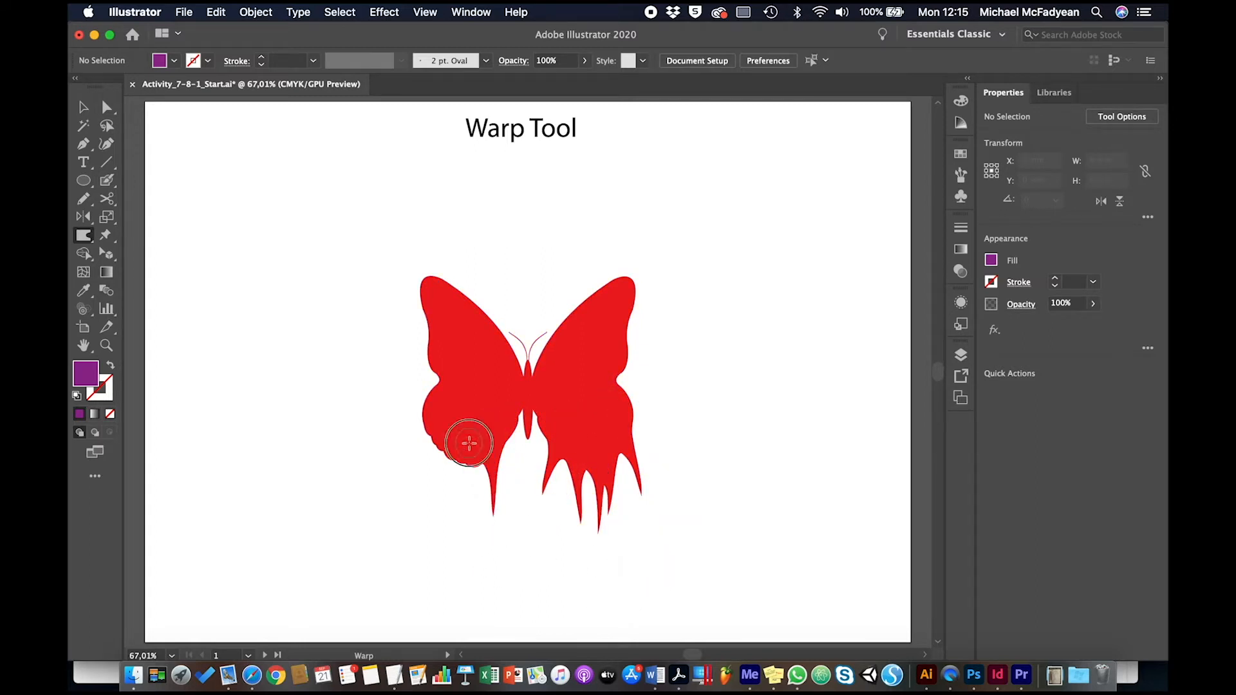
drag(470, 443, 461, 571)
drag(447, 433, 446, 543)
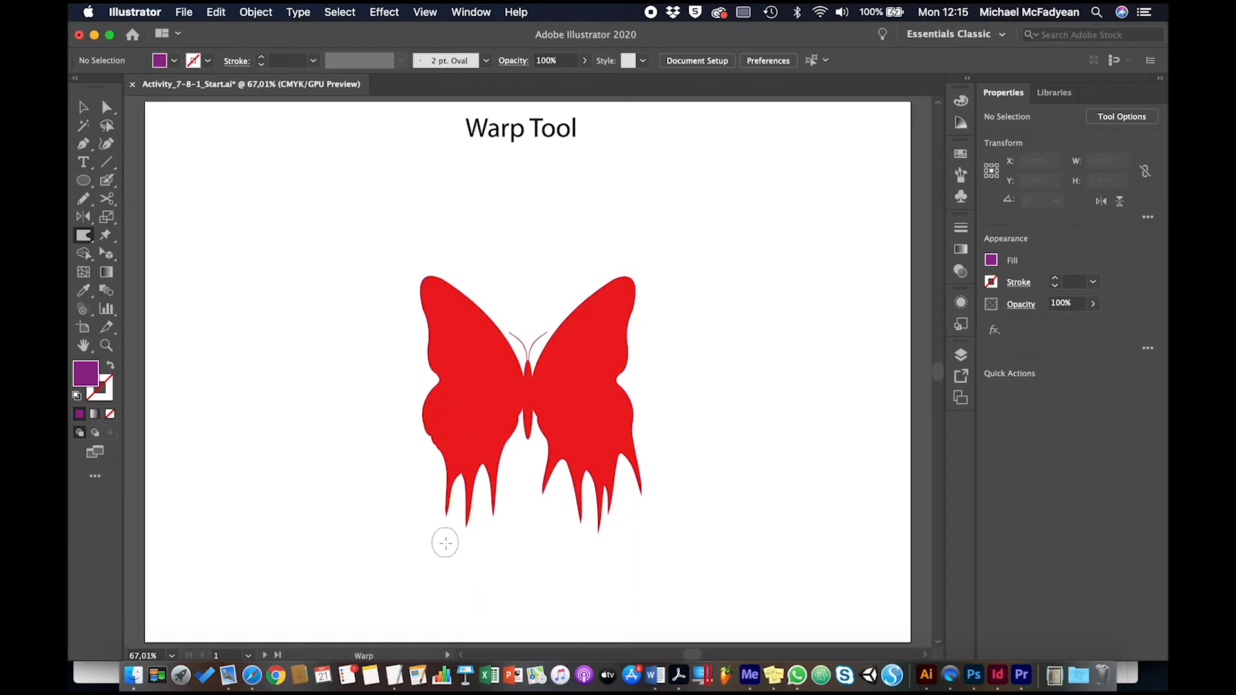
drag(439, 435, 407, 568)
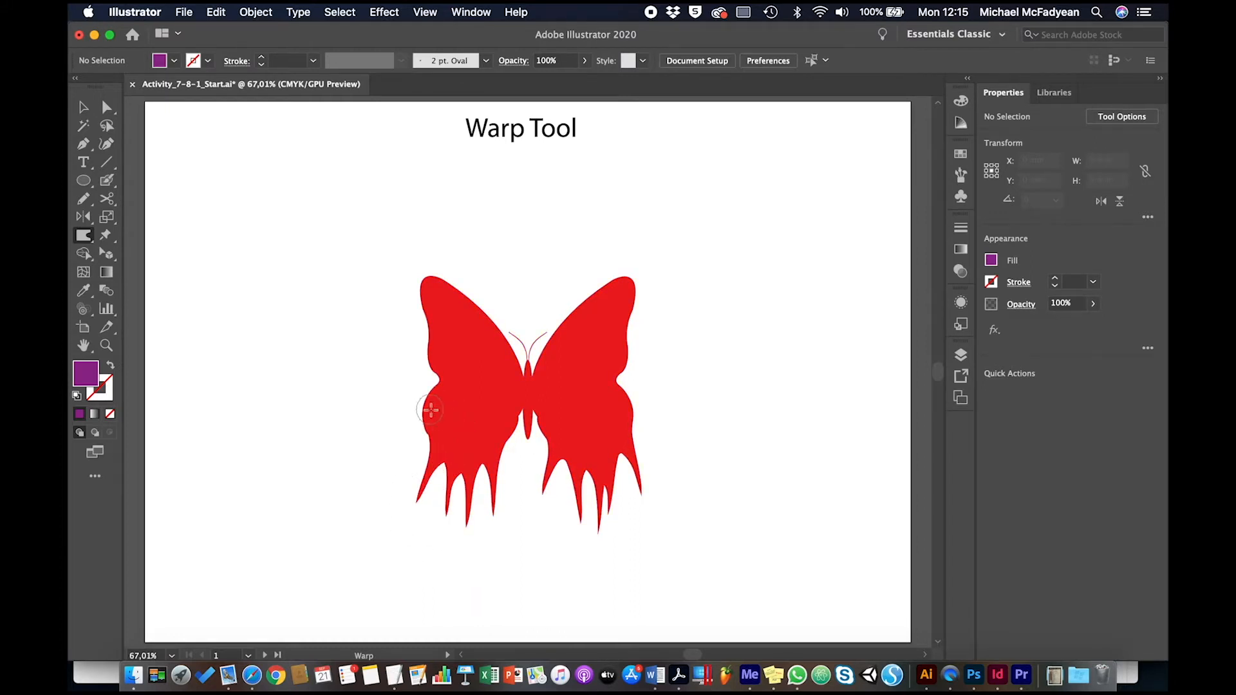
mouse_move(431, 411)
mouse_down()
mouse_move(430, 439)
mouse_move(381, 559)
mouse_up()
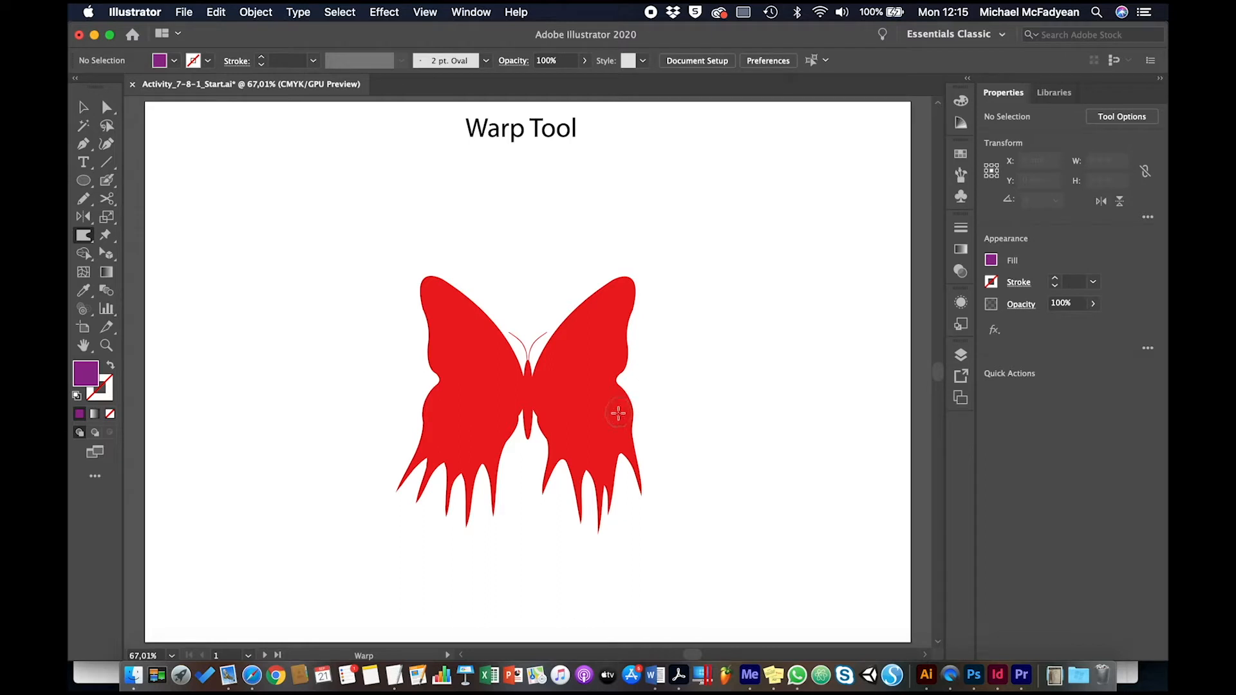
- Pull one more outer tail from each lower wing of the red butterfly and stretch both upper wing tips outward
drag(618, 413, 710, 546)
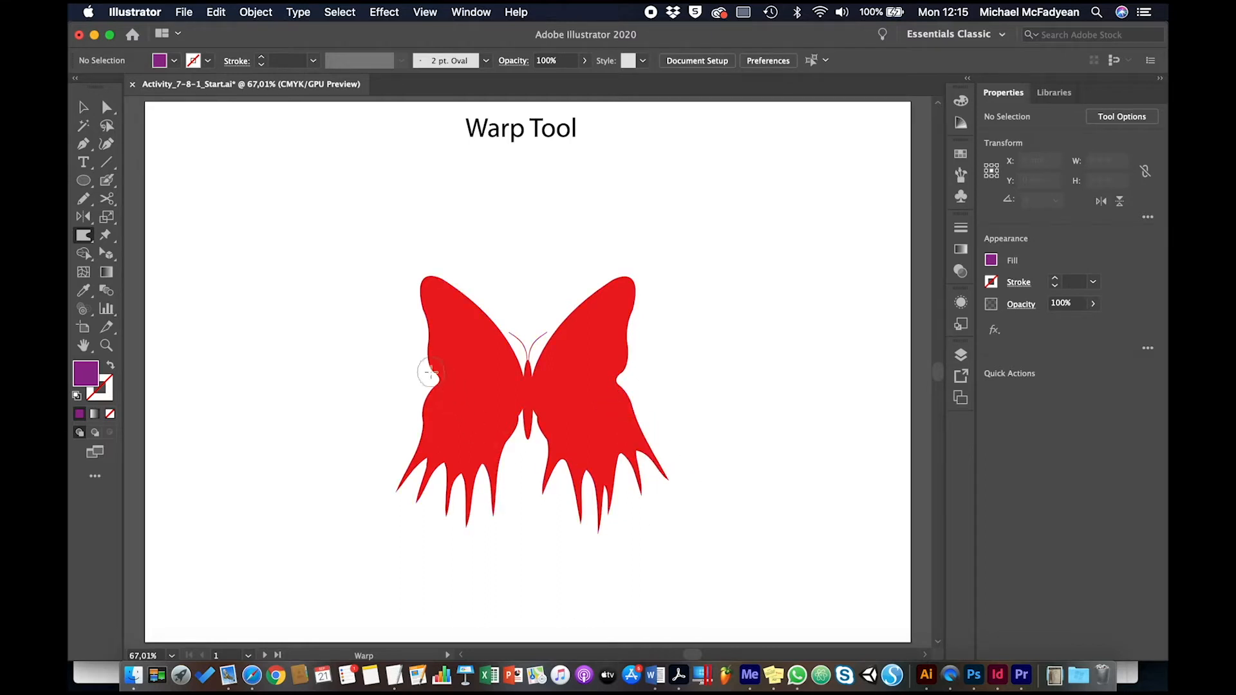
mouse_move(449, 403)
mouse_down()
mouse_move(418, 414)
mouse_move(351, 482)
mouse_up()
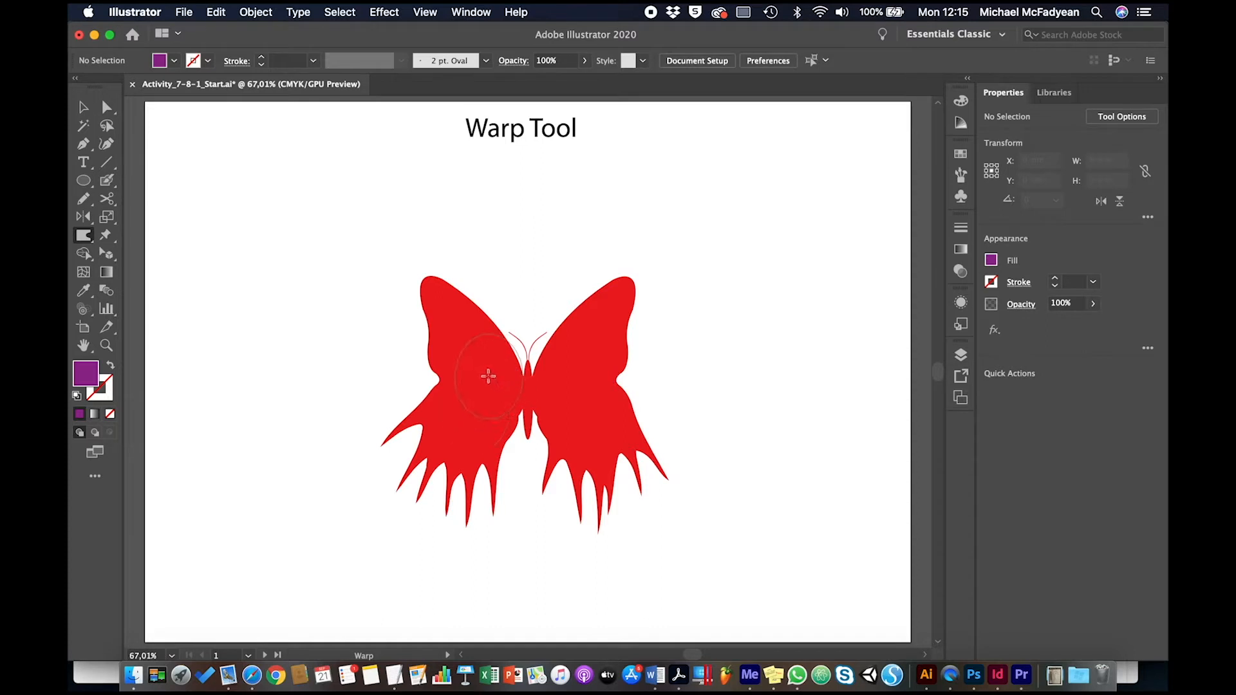
mouse_move(461, 303)
mouse_down()
mouse_move(400, 185)
mouse_move(388, 187)
mouse_up()
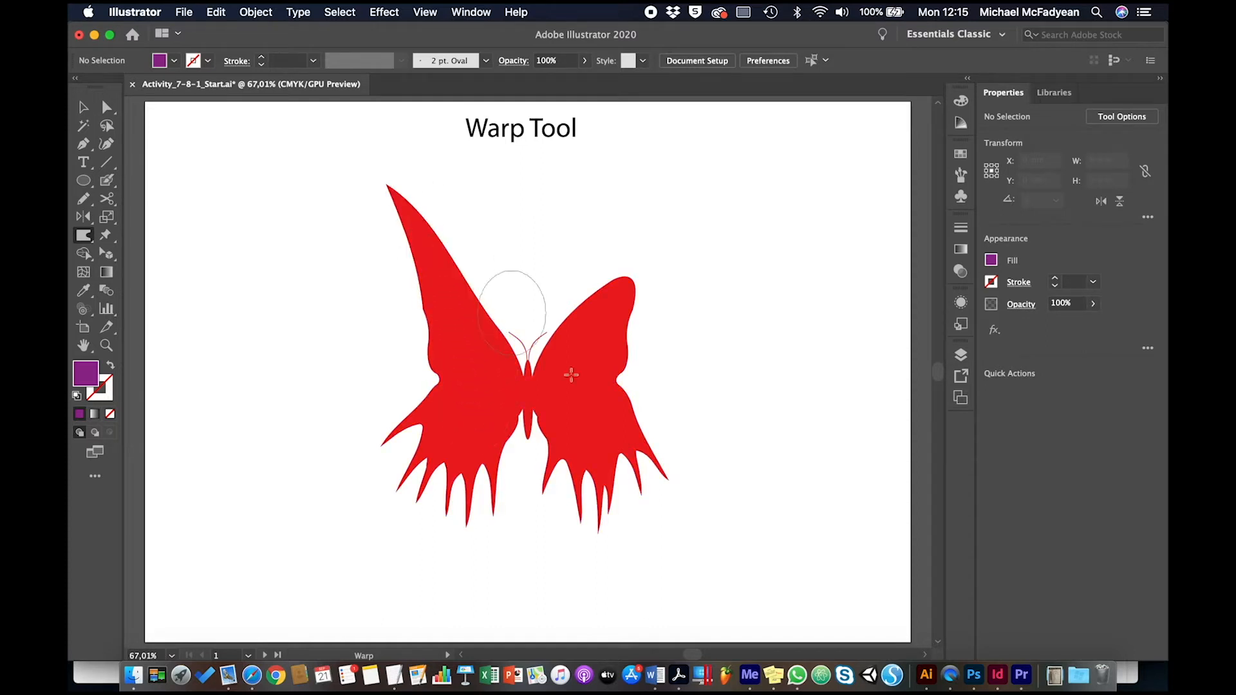
mouse_move(593, 335)
mouse_down()
mouse_move(709, 199)
mouse_move(671, 234)
mouse_up()
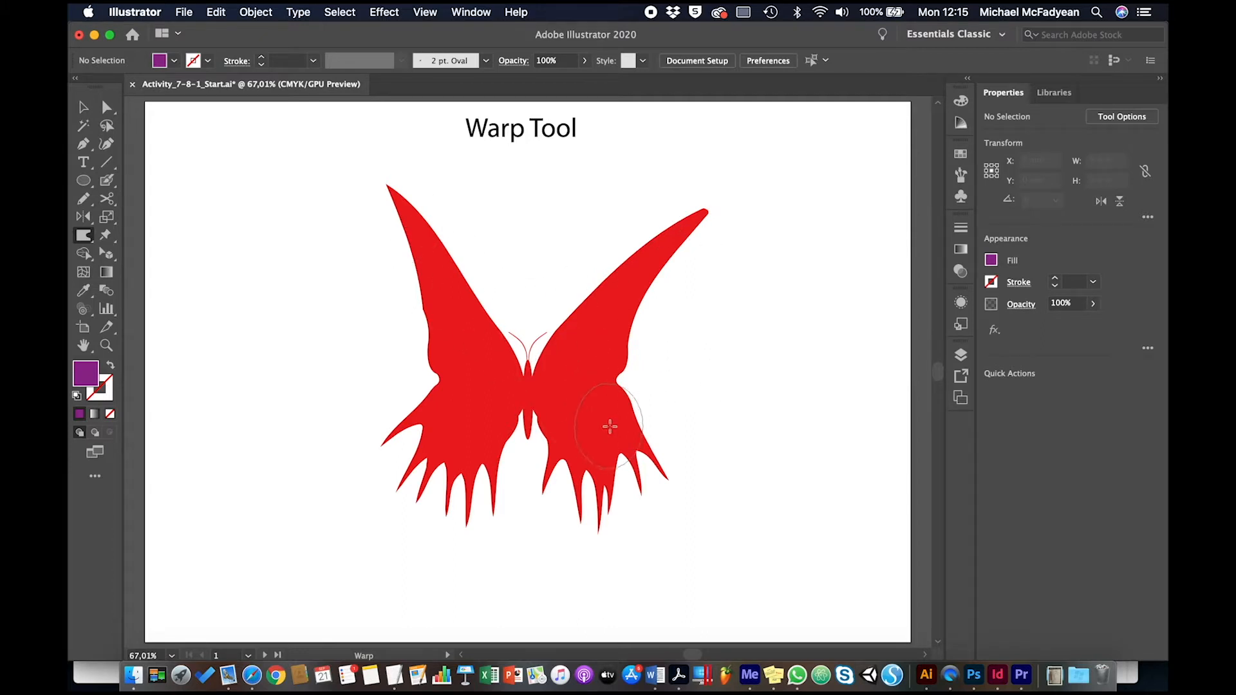
- Switch to the Twirl tool for the pink butterfly and set its intensity to 10%
scroll(610, 425, right, 15)
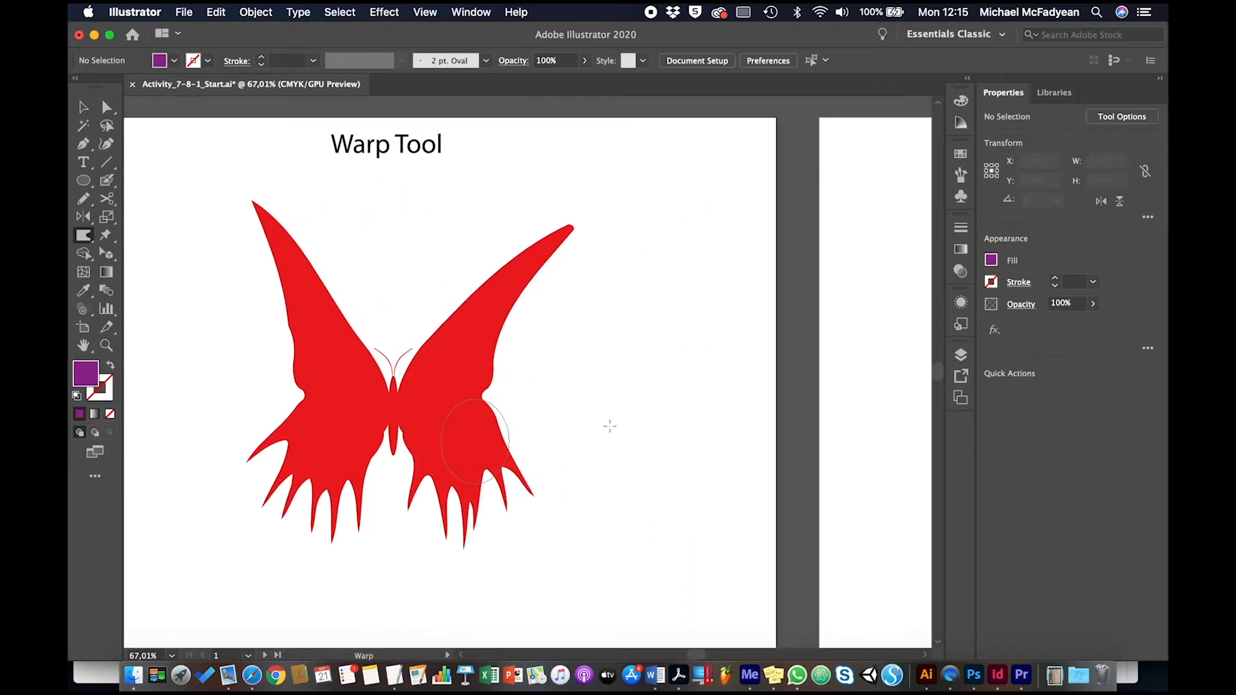
scroll(609, 426, right, 10)
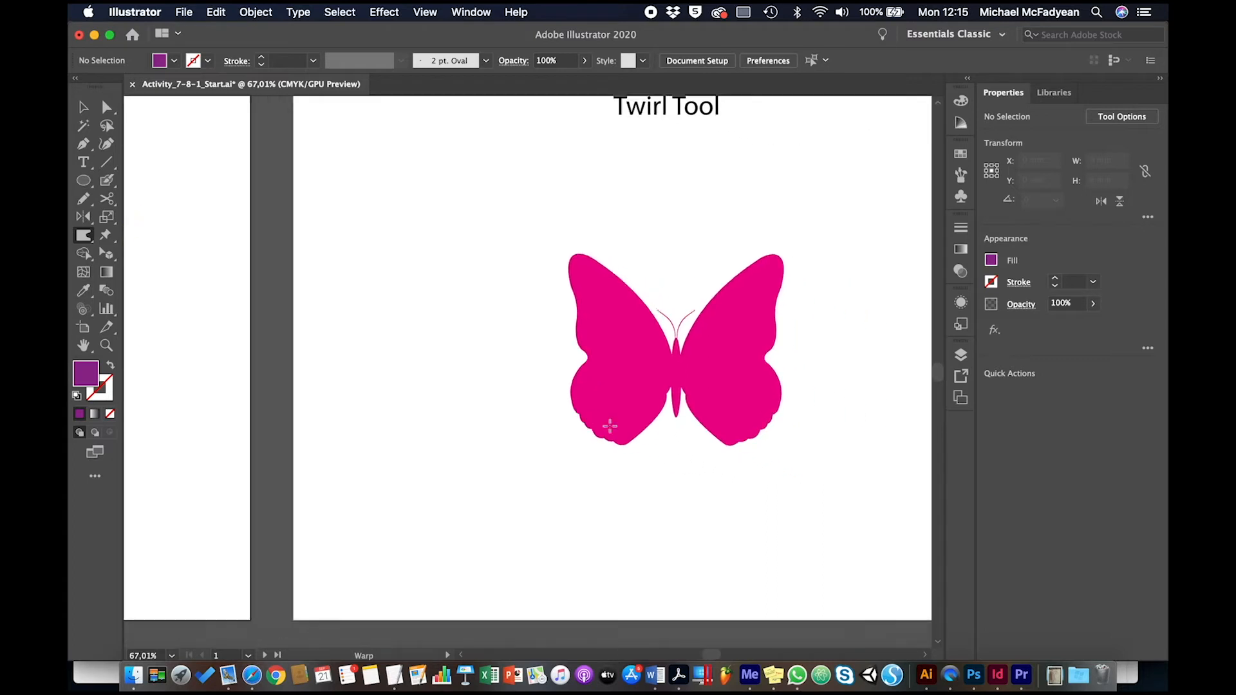
scroll(610, 426, right, 6)
scroll(609, 426, down, 3)
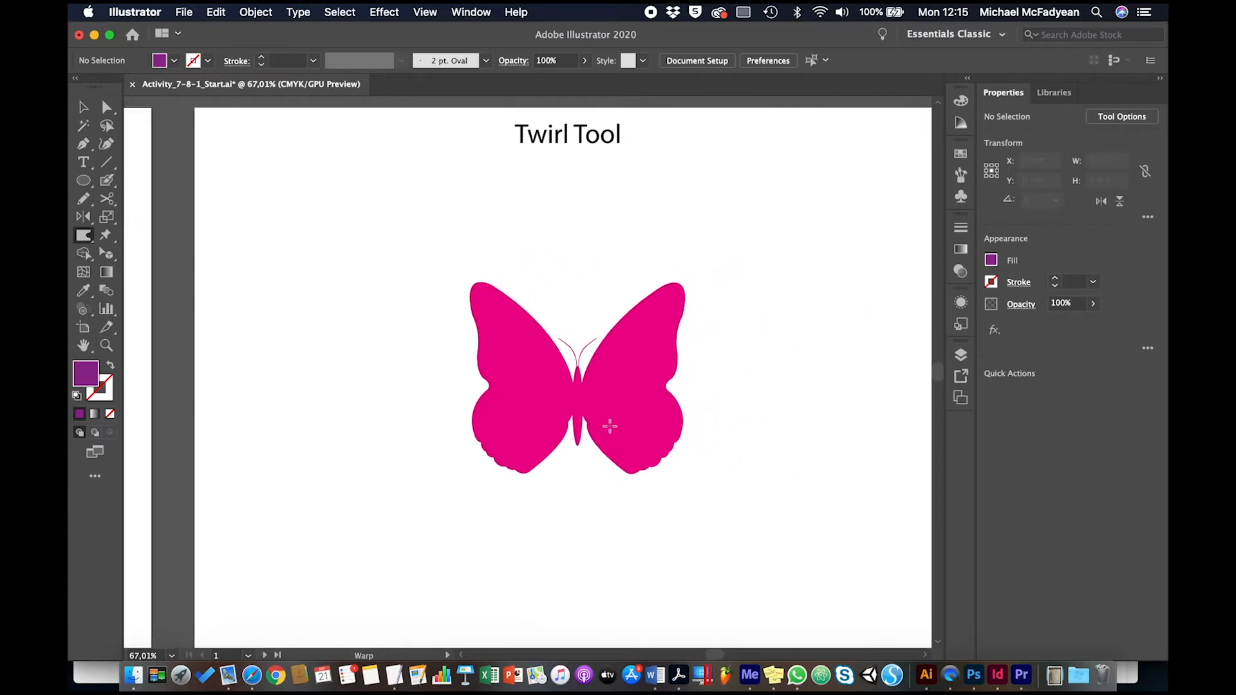
scroll(610, 426, right, 1)
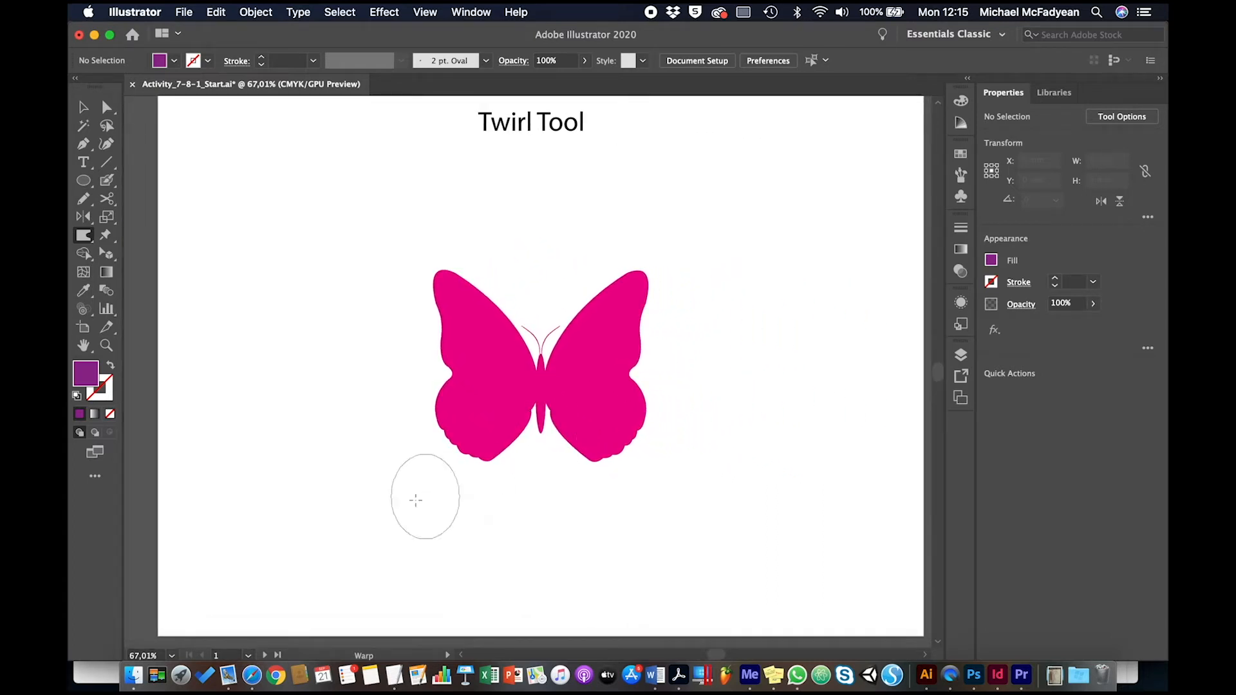
drag(81, 244, 122, 273)
double_click(83, 238)
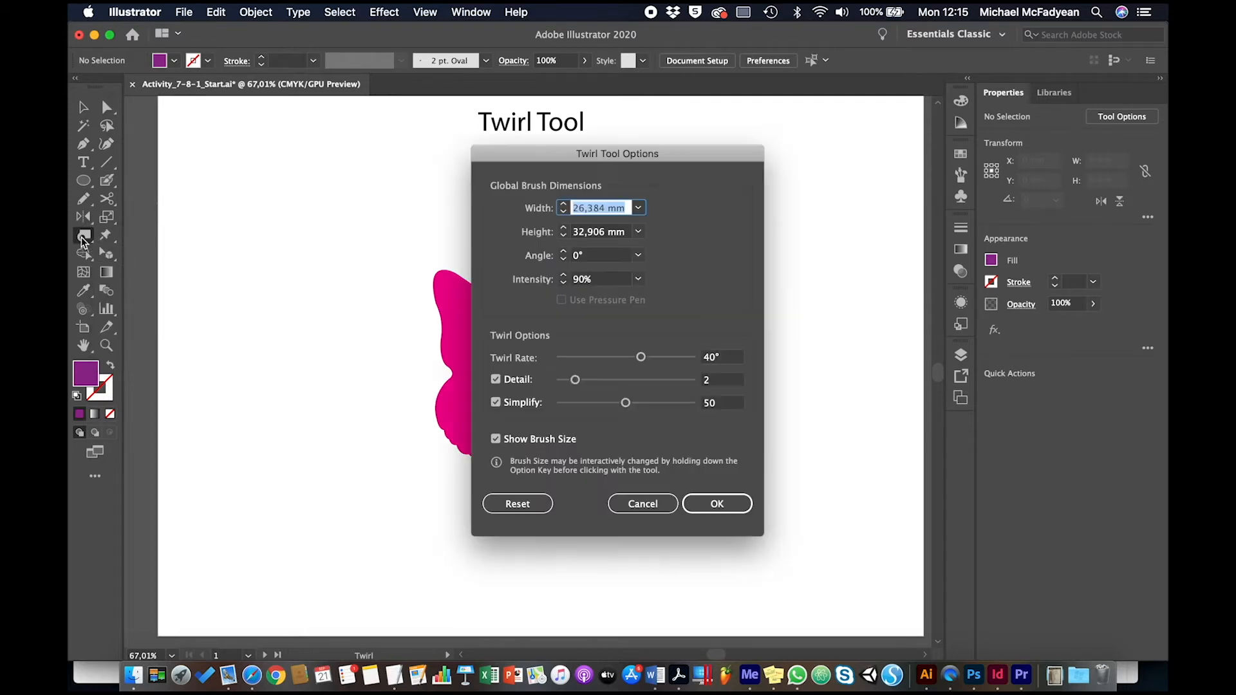
drag(596, 280, 519, 278)
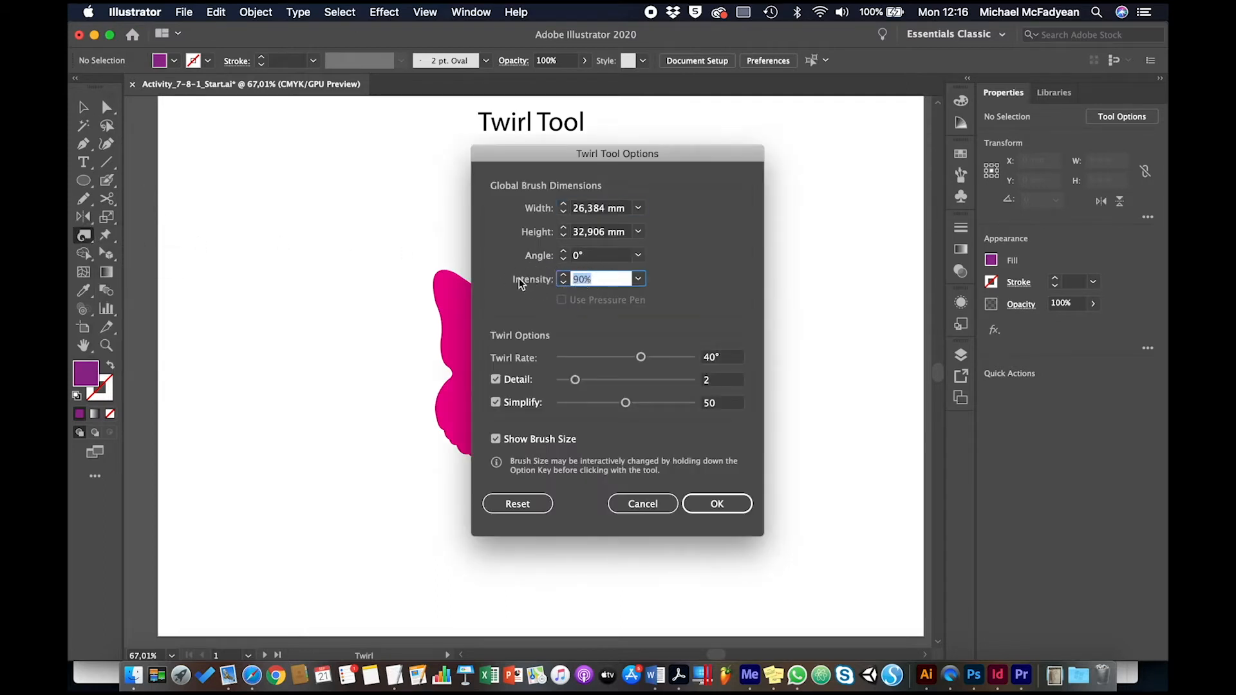
text(10)
key(Return)
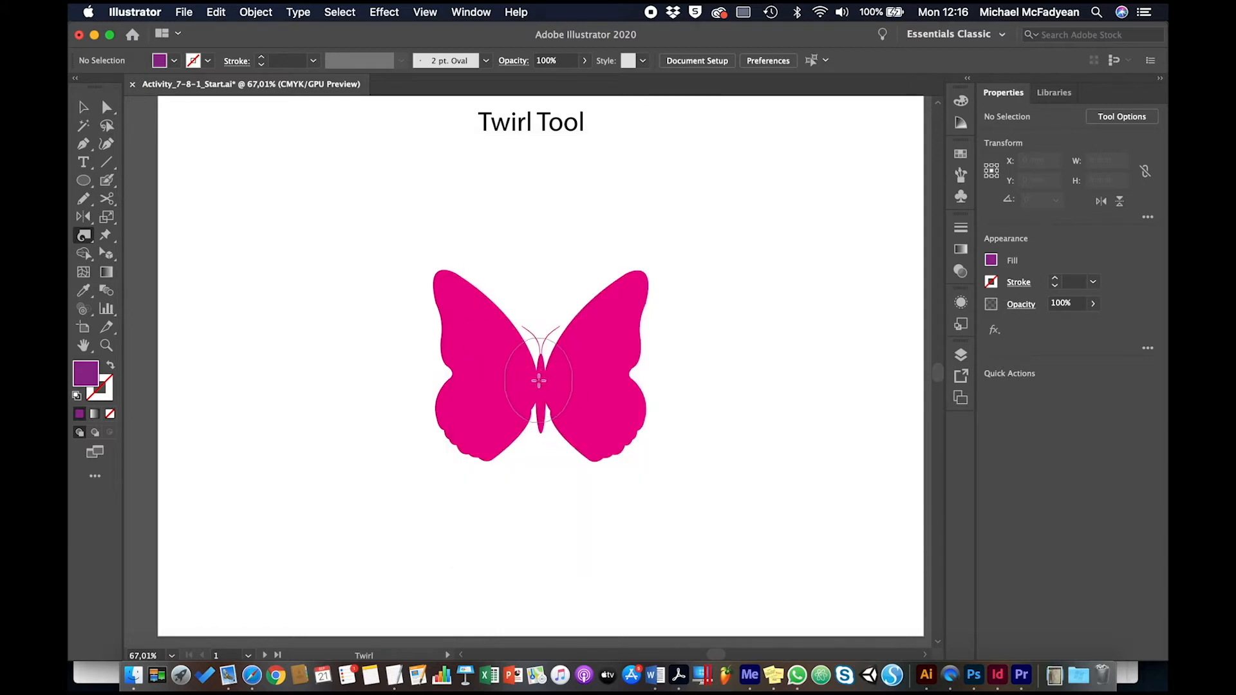
- Enlarge the Twirl brush to surround the whole pink butterfly and twirl it from its centre into a spiral
mouse_move(539, 382)
mouse_down()
mouse_move(546, 122)
mouse_move(609, 243)
mouse_move(679, 212)
mouse_move(701, 241)
mouse_up()
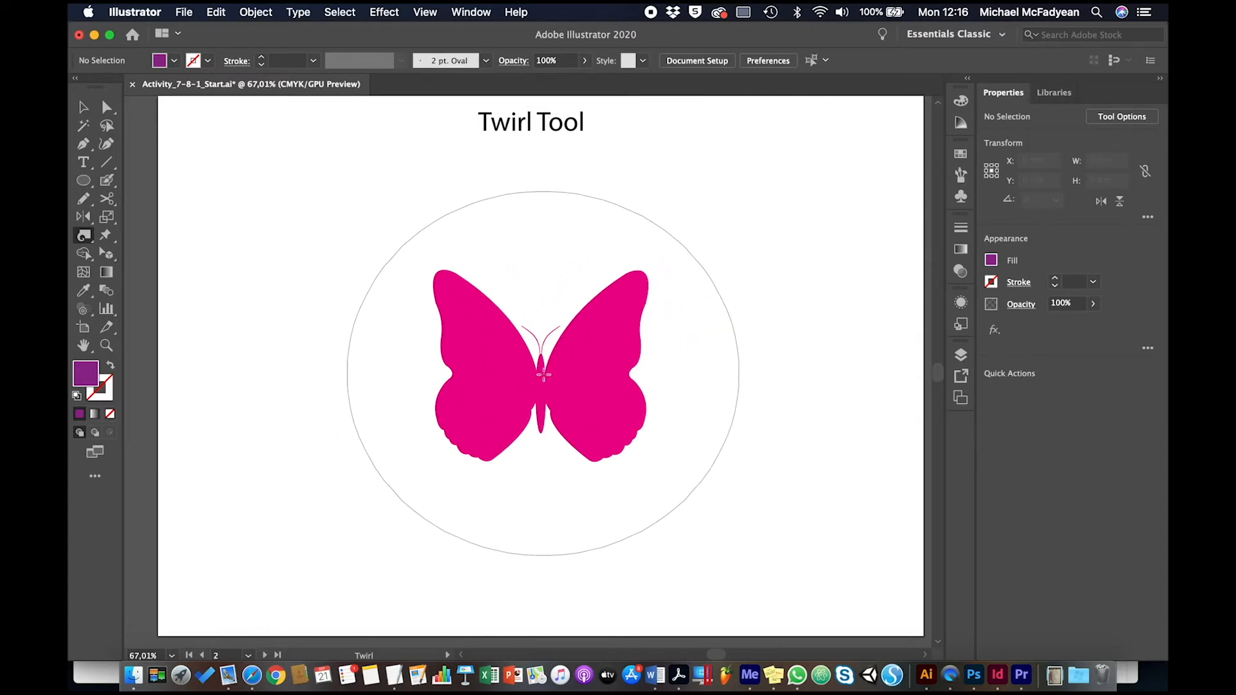
drag(544, 375, 543, 375)
- Go to the artboard with the orange butterfly and switch to the Pucker tool
scroll(543, 374, right, 10)
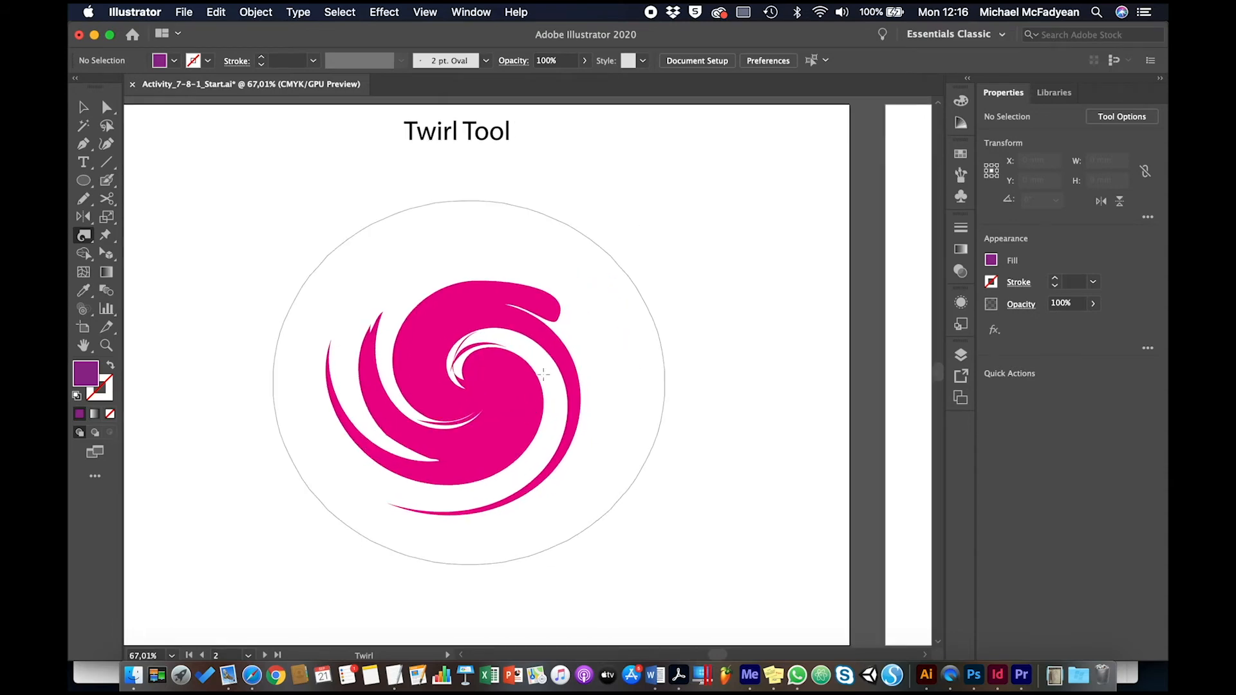
scroll(544, 374, right, 10)
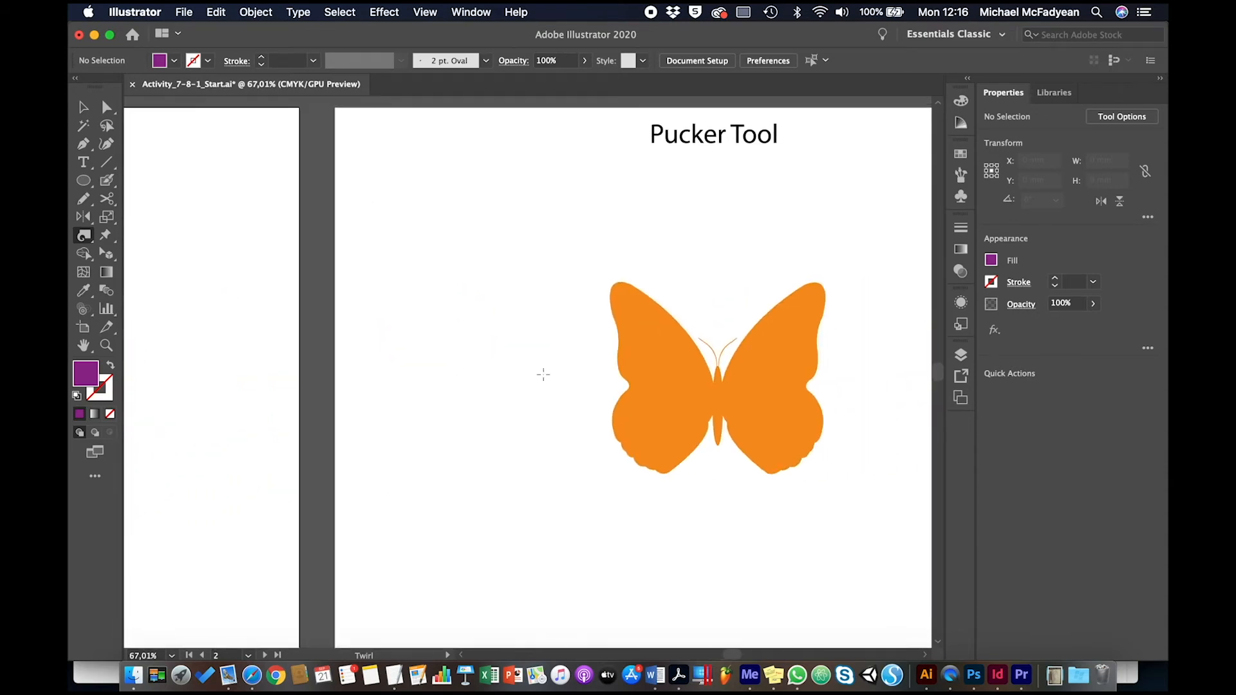
scroll(543, 374, right, 2)
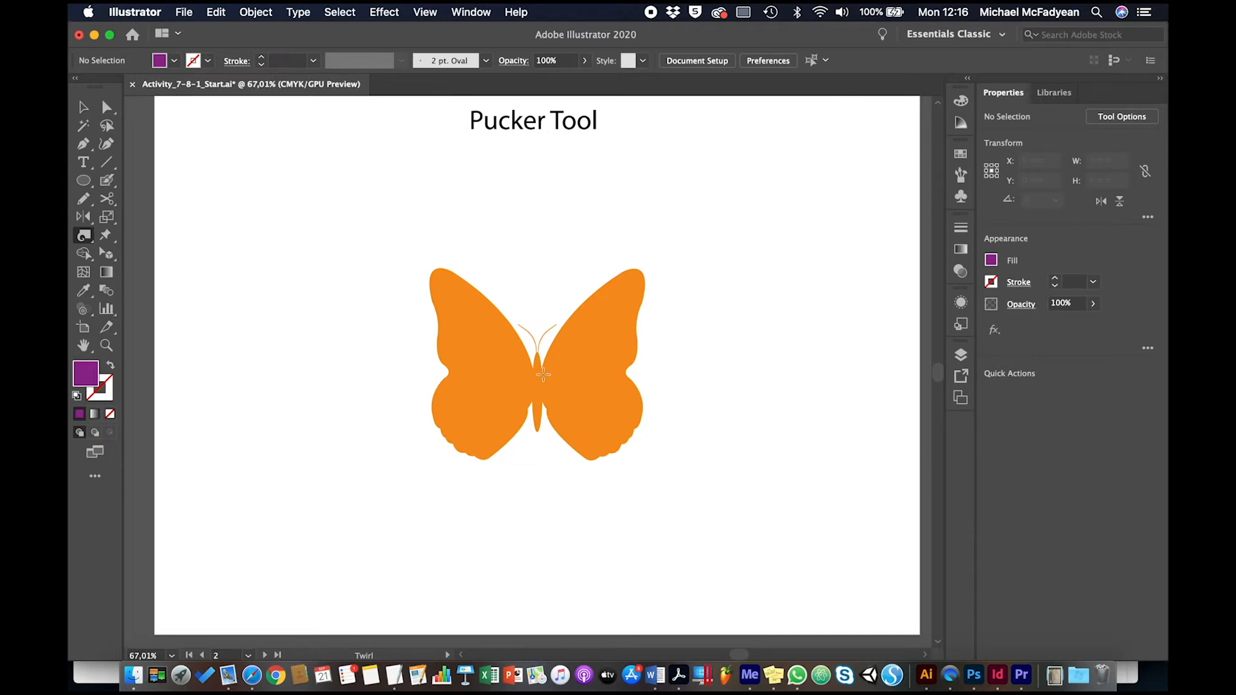
drag(84, 238, 129, 287)
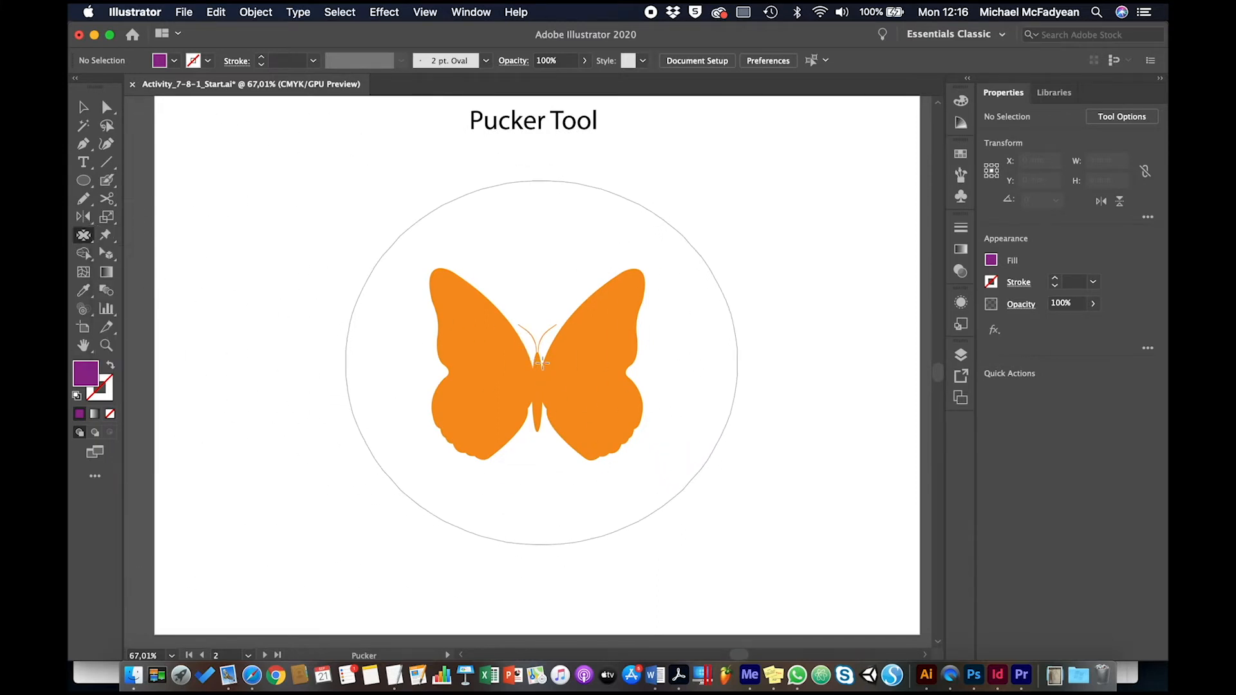
- Try to pucker the whole orange butterfly from its centre with the large brush, and undo it
drag(537, 367, 537, 366)
key(super+z)
key(super+z)
key(super+z)
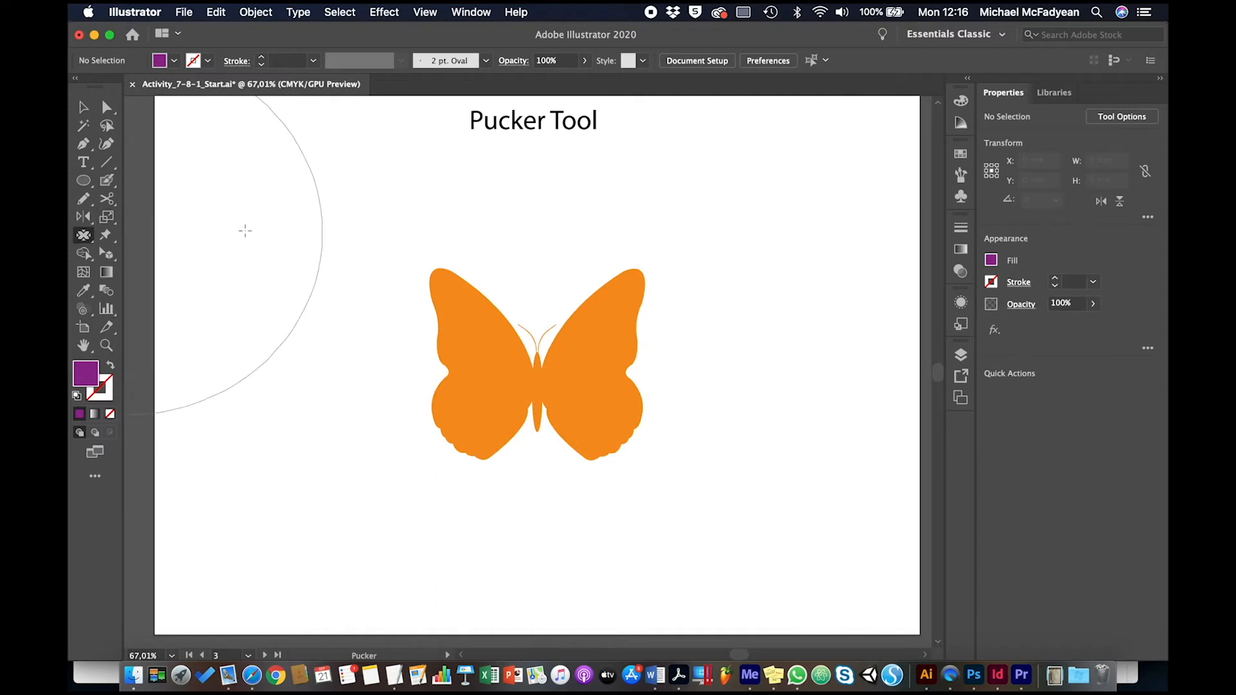
- Shrink the Pucker brush and pucker the outer edges of the orange butterfly's left and right wings
mouse_move(581, 304)
mouse_down()
mouse_move(482, 378)
mouse_move(533, 385)
mouse_up()
key(super+z)
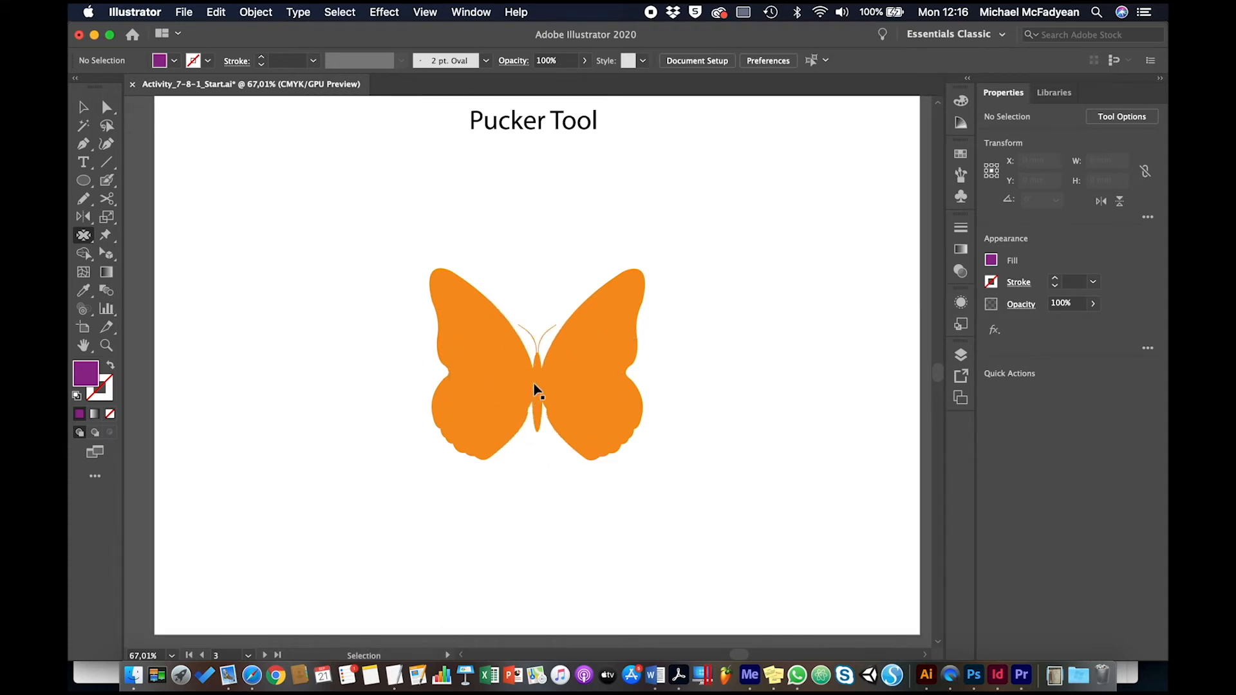
drag(435, 361, 440, 355)
click(440, 355)
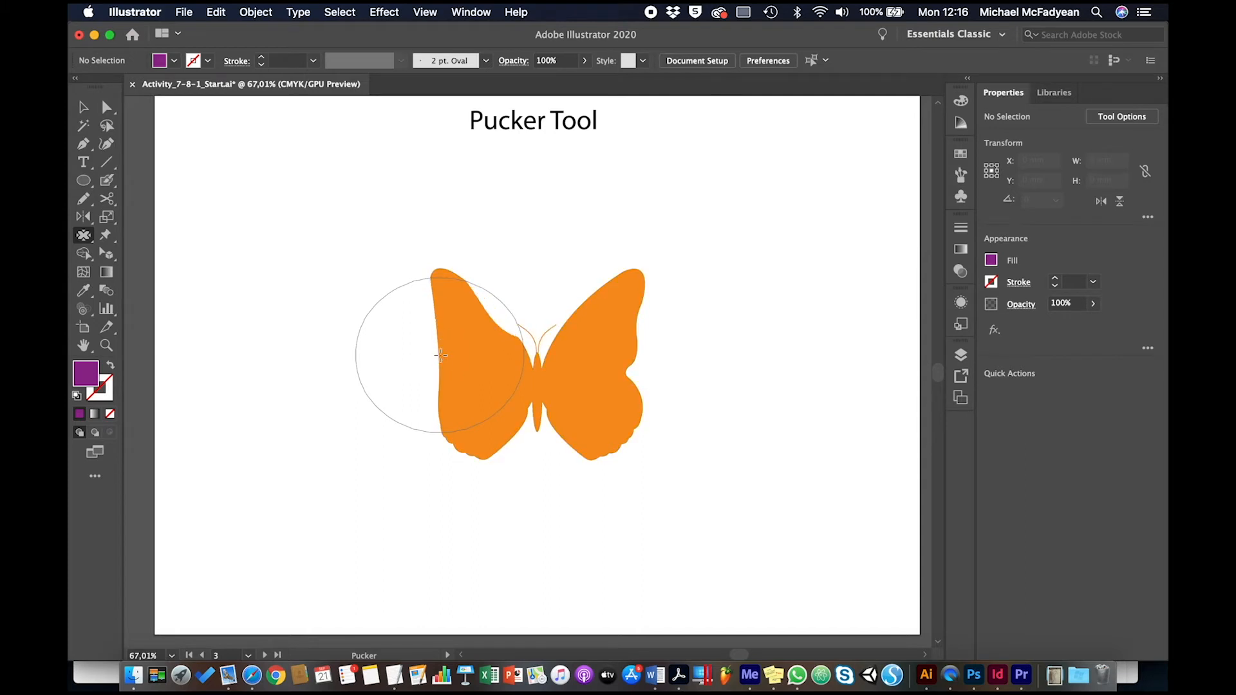
click(622, 382)
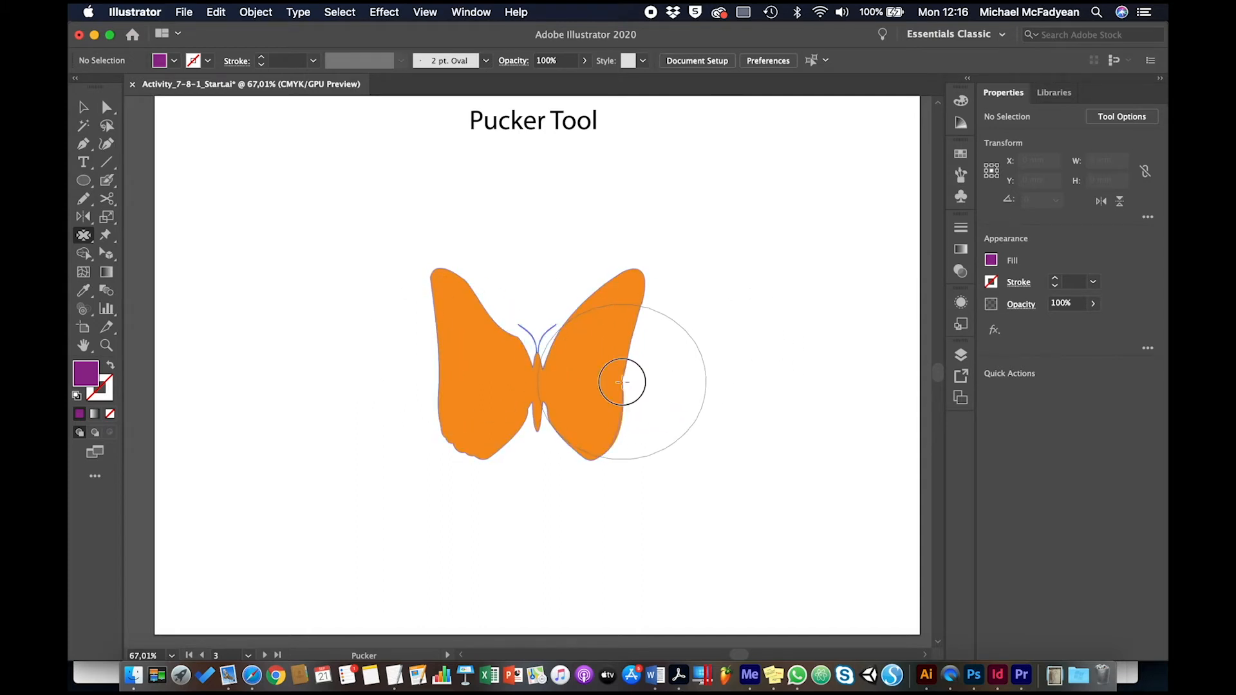
- Try to pucker the orange butterfly at its body with the smaller brush, and undo it
drag(535, 393, 535, 393)
key(super+z)
key(super+z)
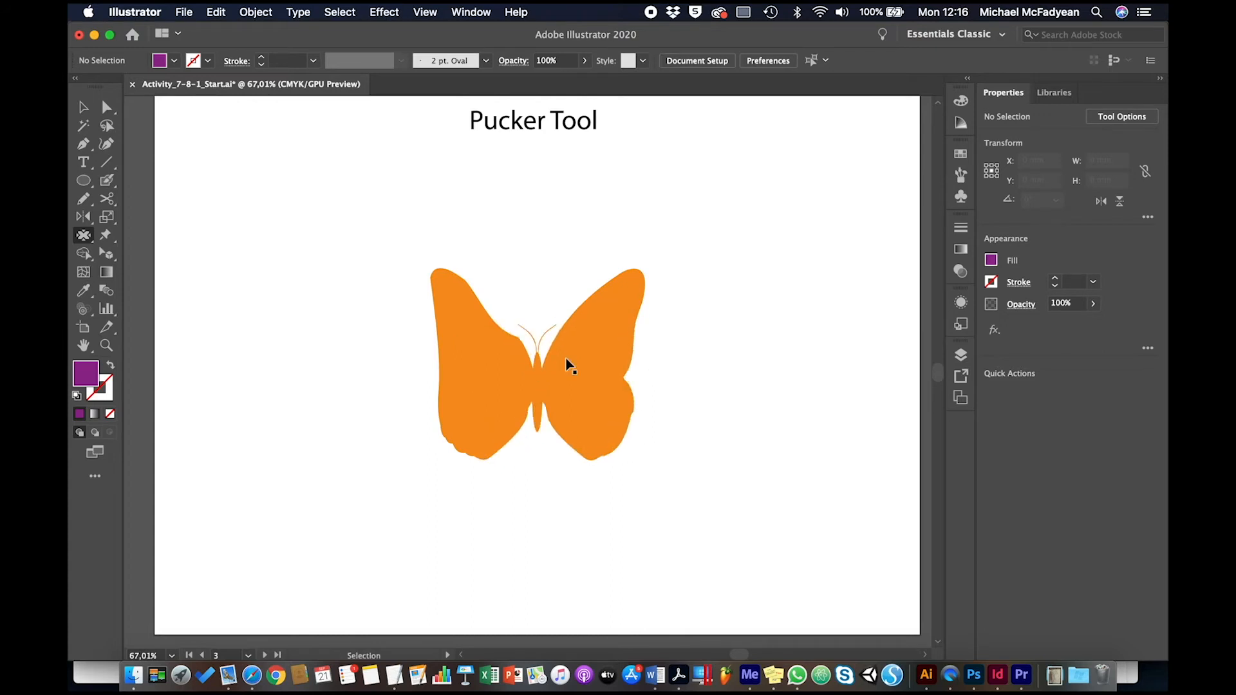
- Switch to the Bloat tool, enlarge its brush around the green butterfly and bloat the shape from its centre
scroll(567, 359, right, 15)
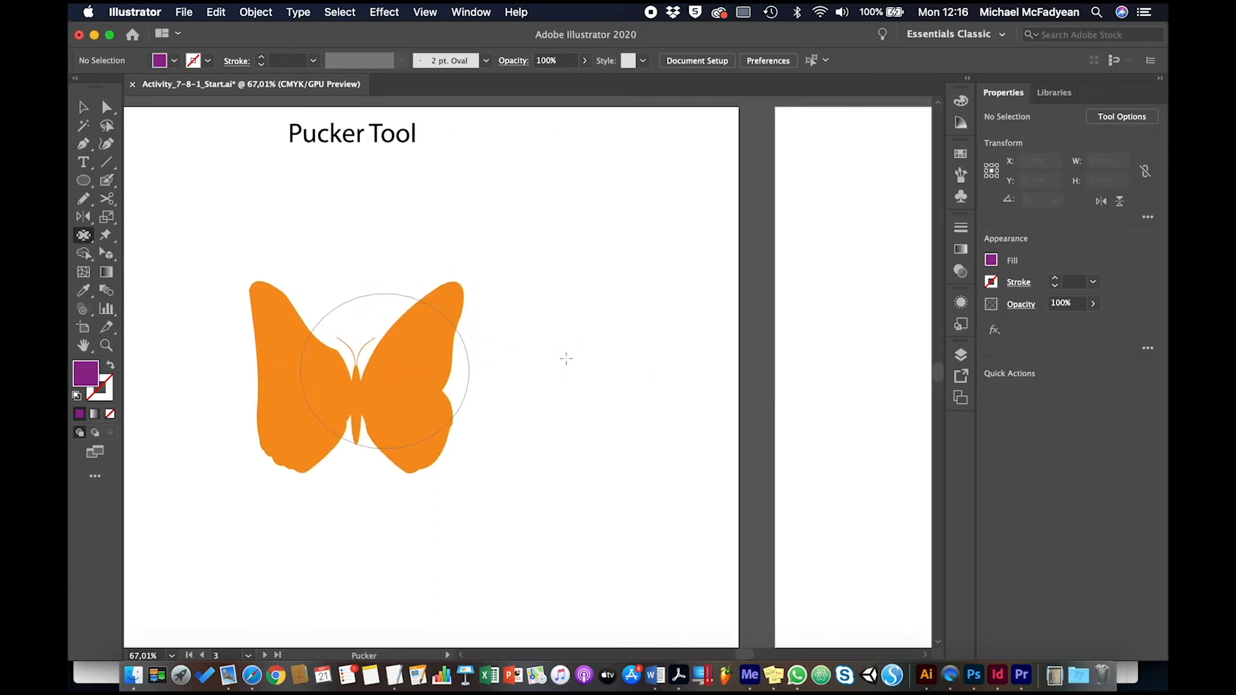
scroll(567, 359, right, 8)
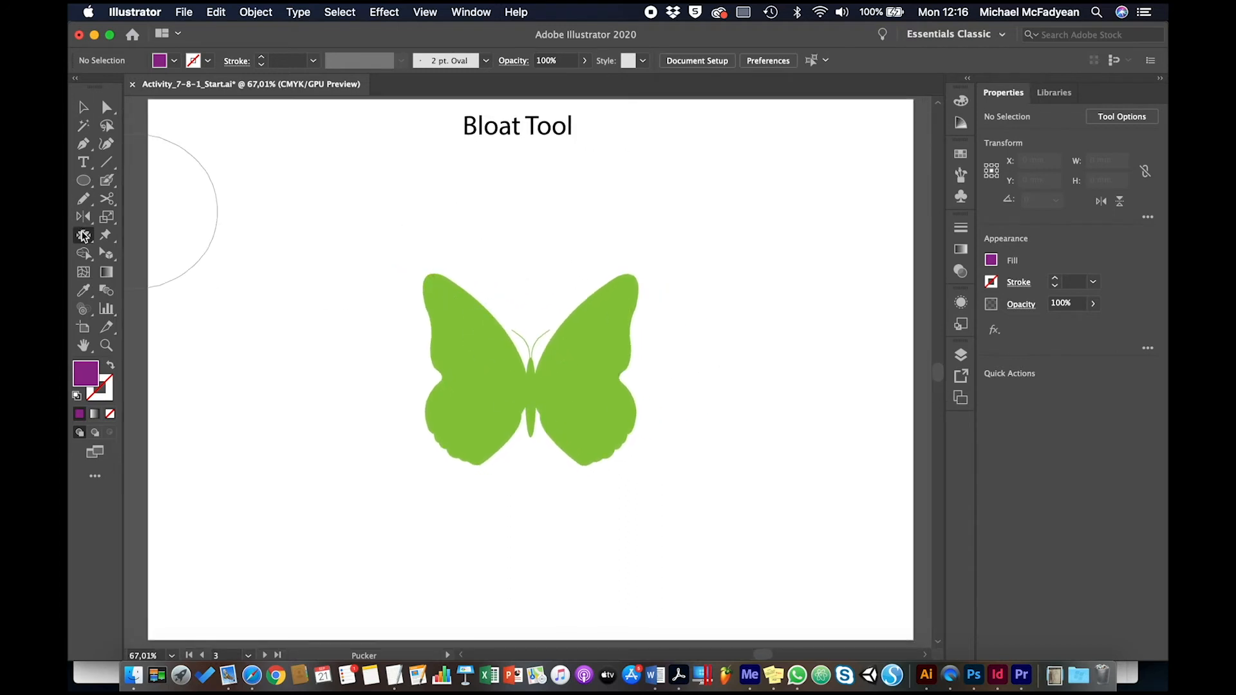
click(84, 235)
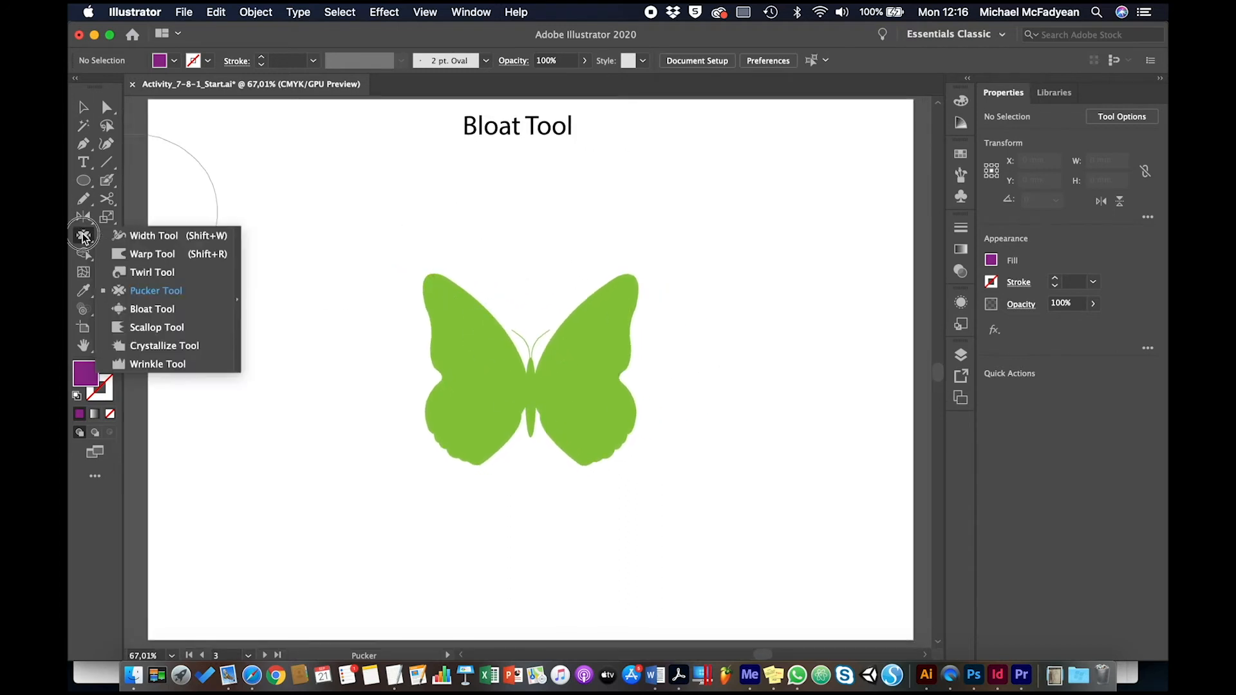
click(148, 309)
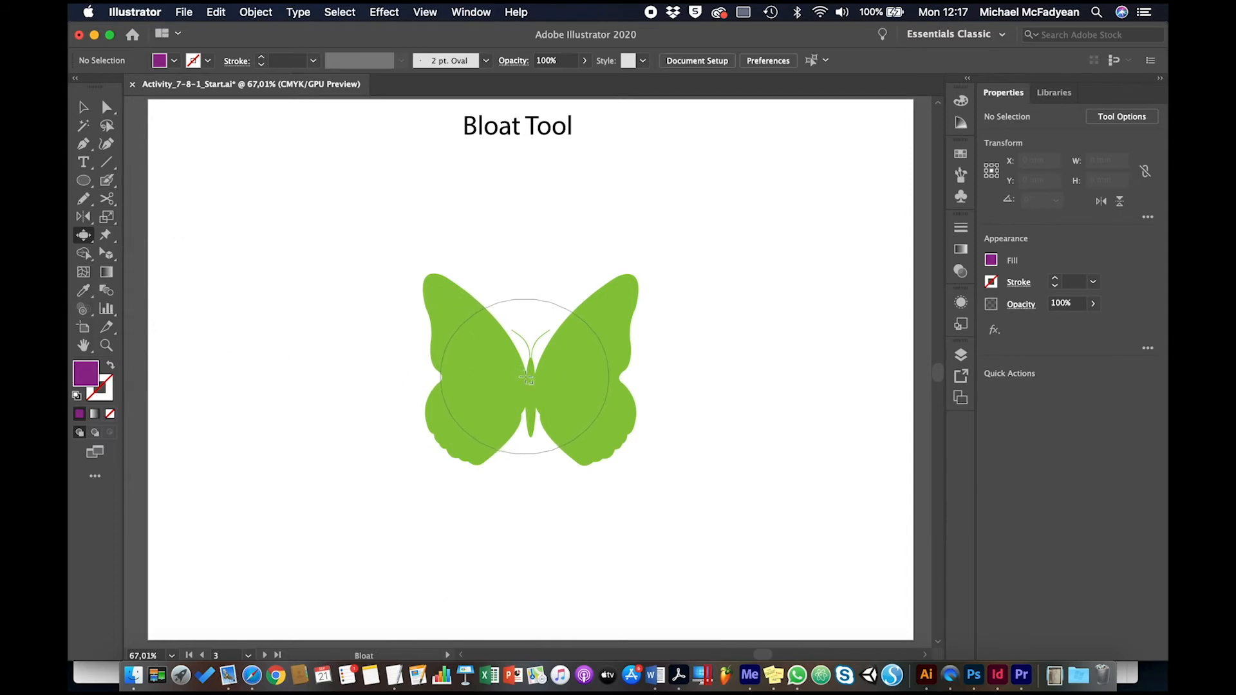
mouse_move(527, 380)
mouse_down()
mouse_move(519, 354)
mouse_move(616, 277)
mouse_move(593, 315)
mouse_up()
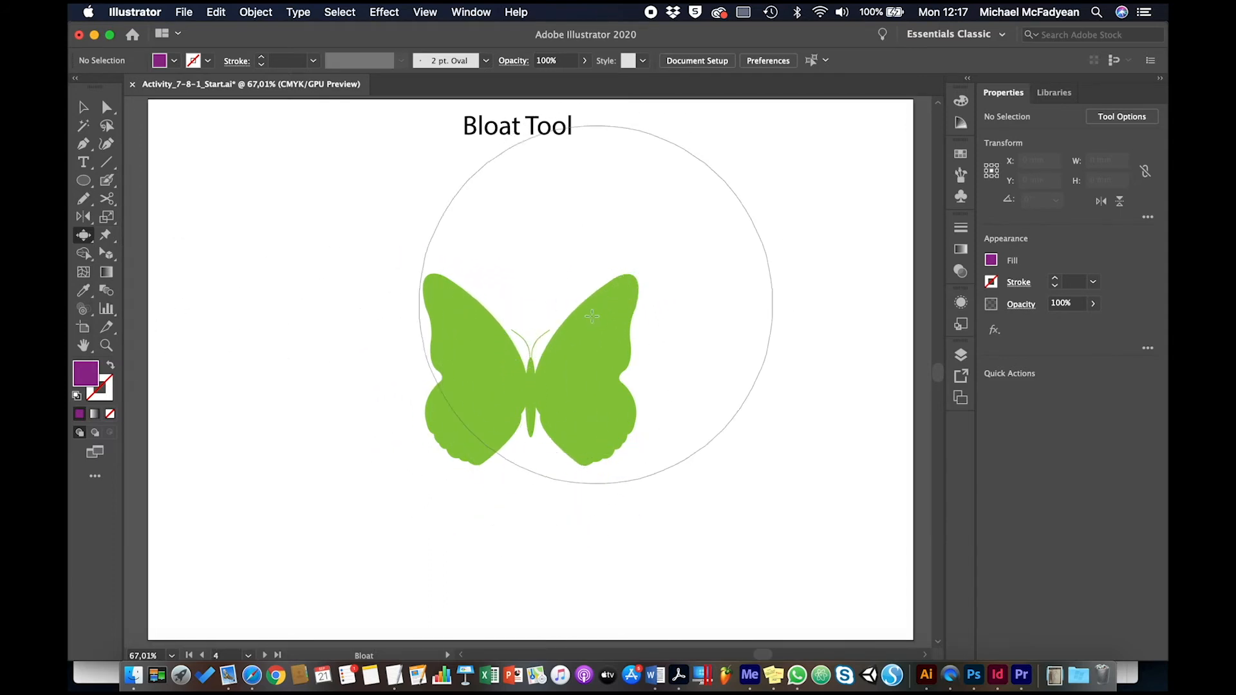
drag(535, 365, 536, 364)
scroll(536, 365, right, 15)
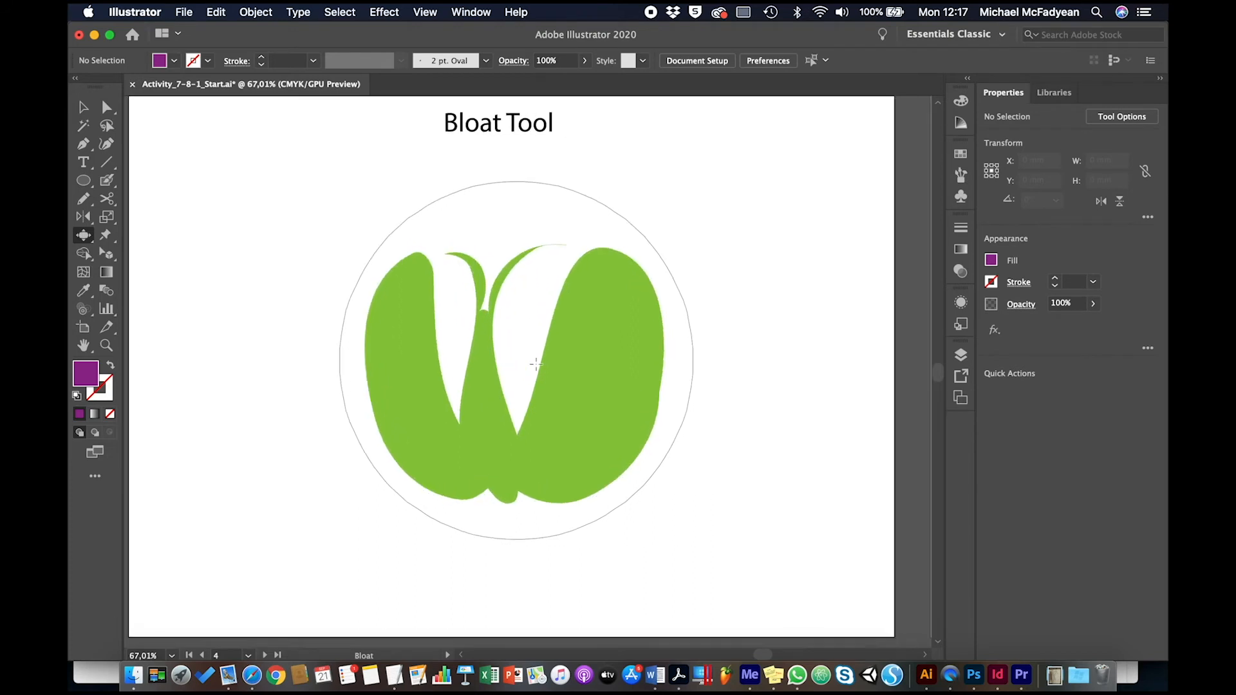
- Switch to the Scallop tool and scallop the blue butterfly from its centre until its wing edges form long, thin spikes
scroll(536, 364, right, 8)
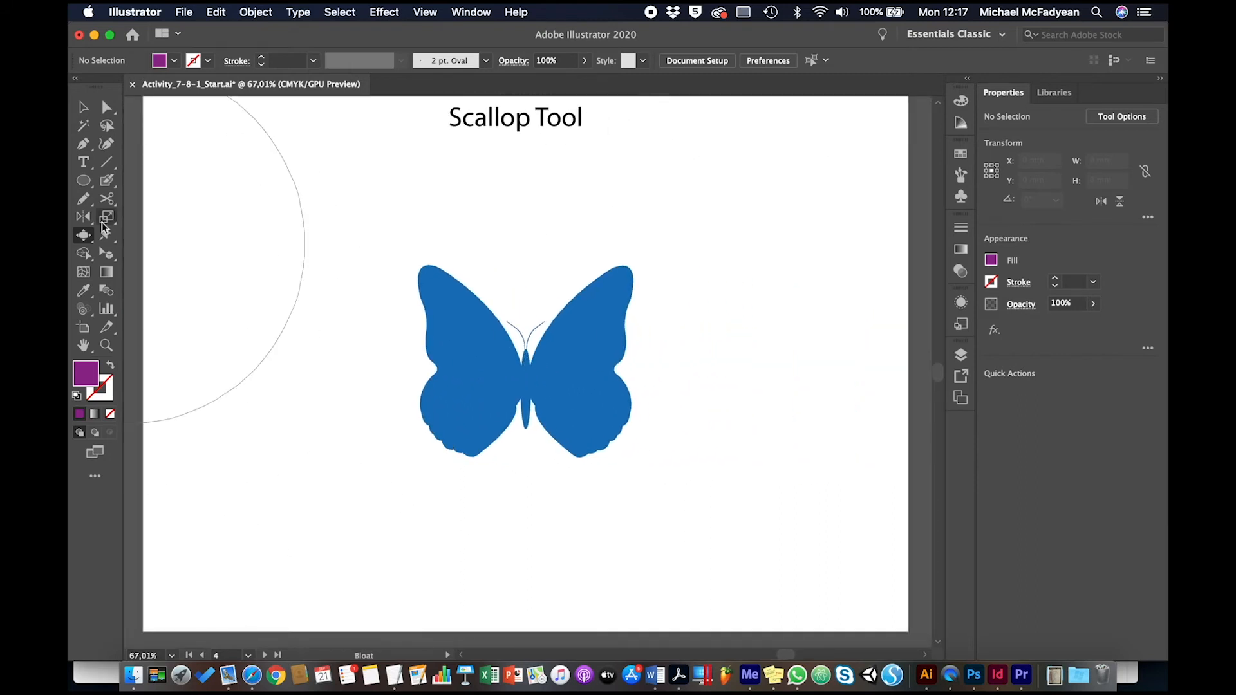
mouse_move(84, 242)
mouse_down()
mouse_move(116, 307)
mouse_move(145, 288)
mouse_move(153, 328)
mouse_up()
mouse_move(530, 376)
mouse_down()
mouse_move(509, 353)
mouse_move(522, 358)
mouse_up()
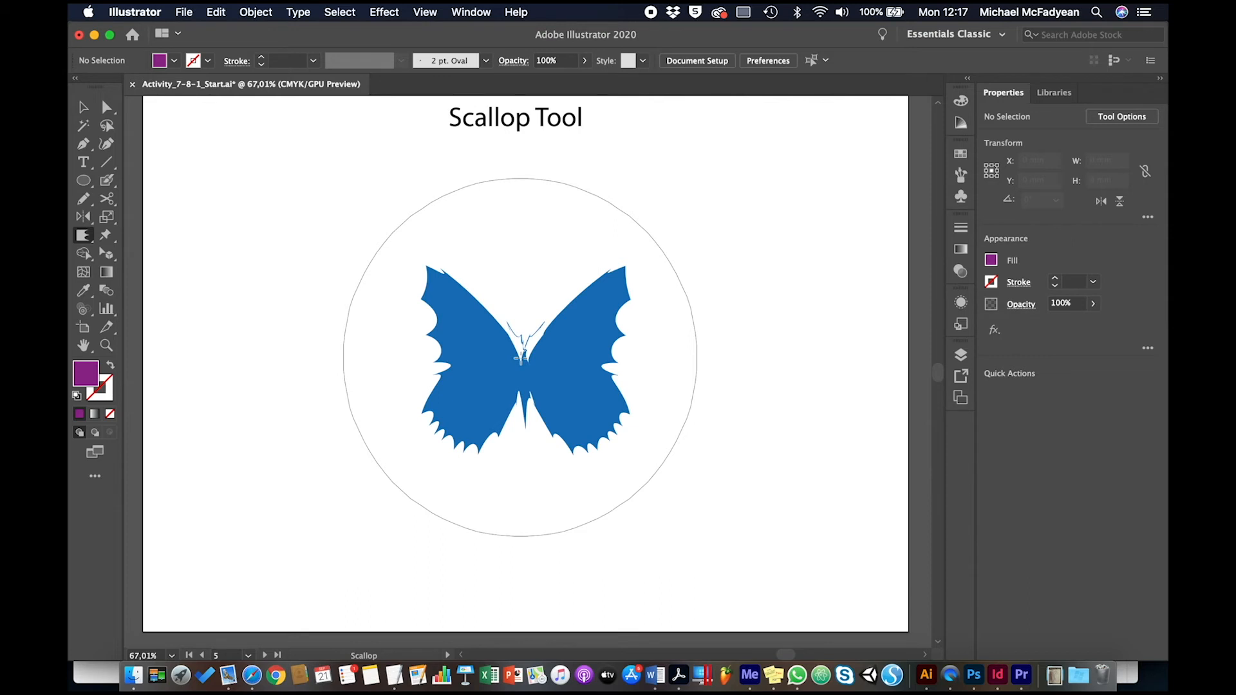
drag(522, 358, 526, 367)
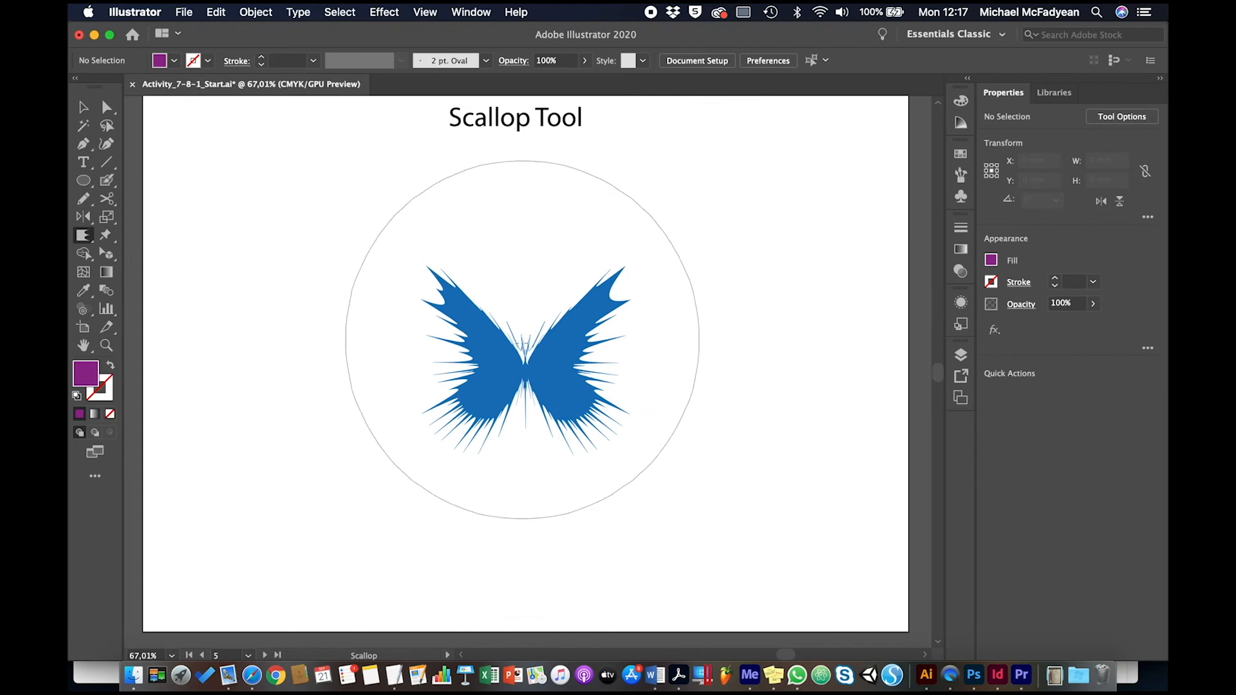
- Switch to the Crystallize tool and crystallize the dark blue butterfly from its centre into outward-pointing spikes
scroll(520, 342, right, 15)
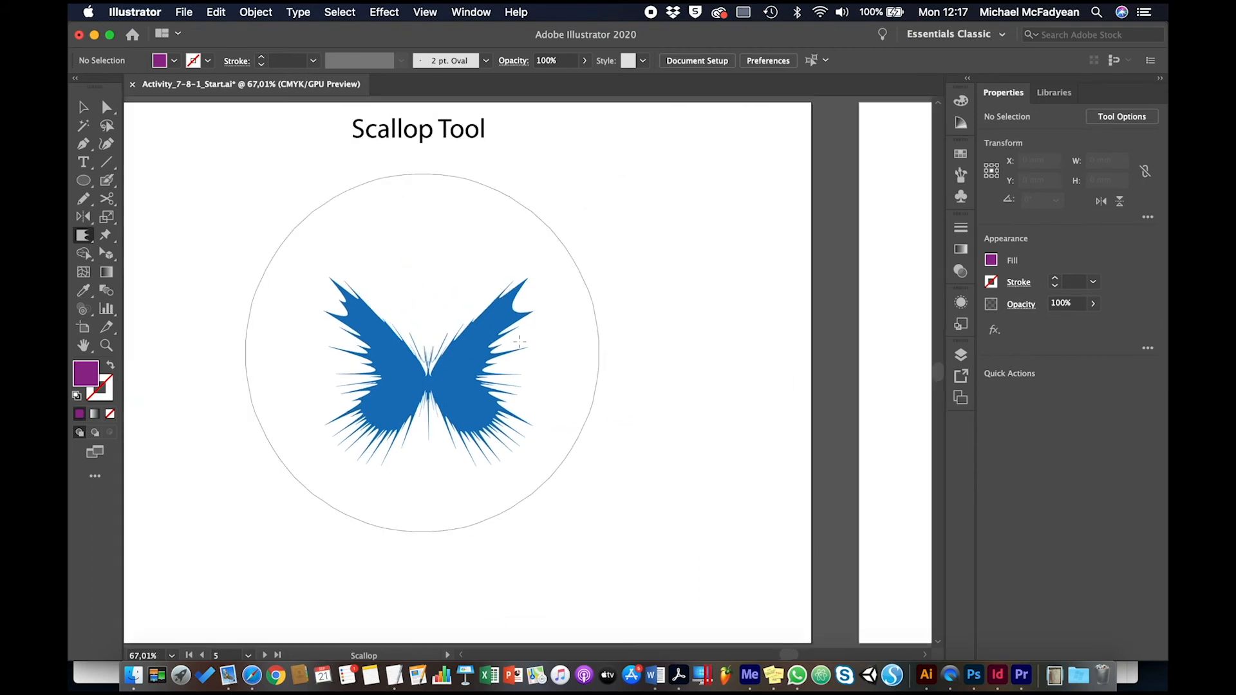
scroll(520, 342, right, 3)
scroll(519, 342, down, 1)
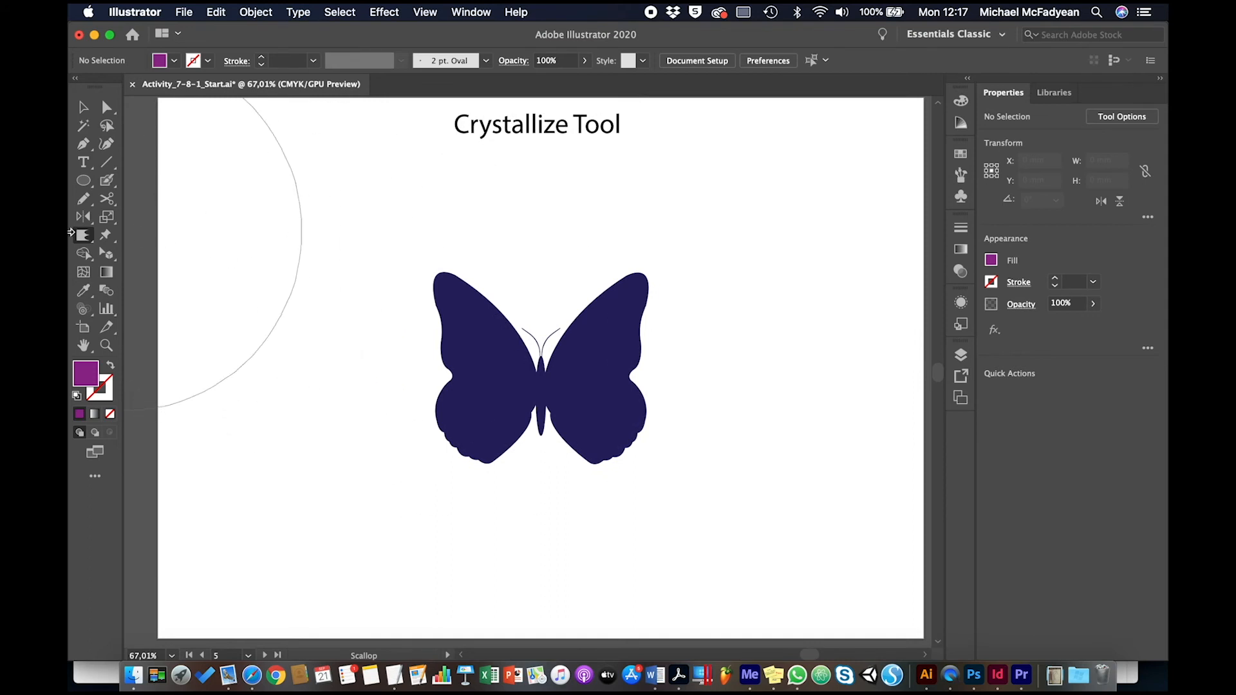
drag(77, 237, 129, 342)
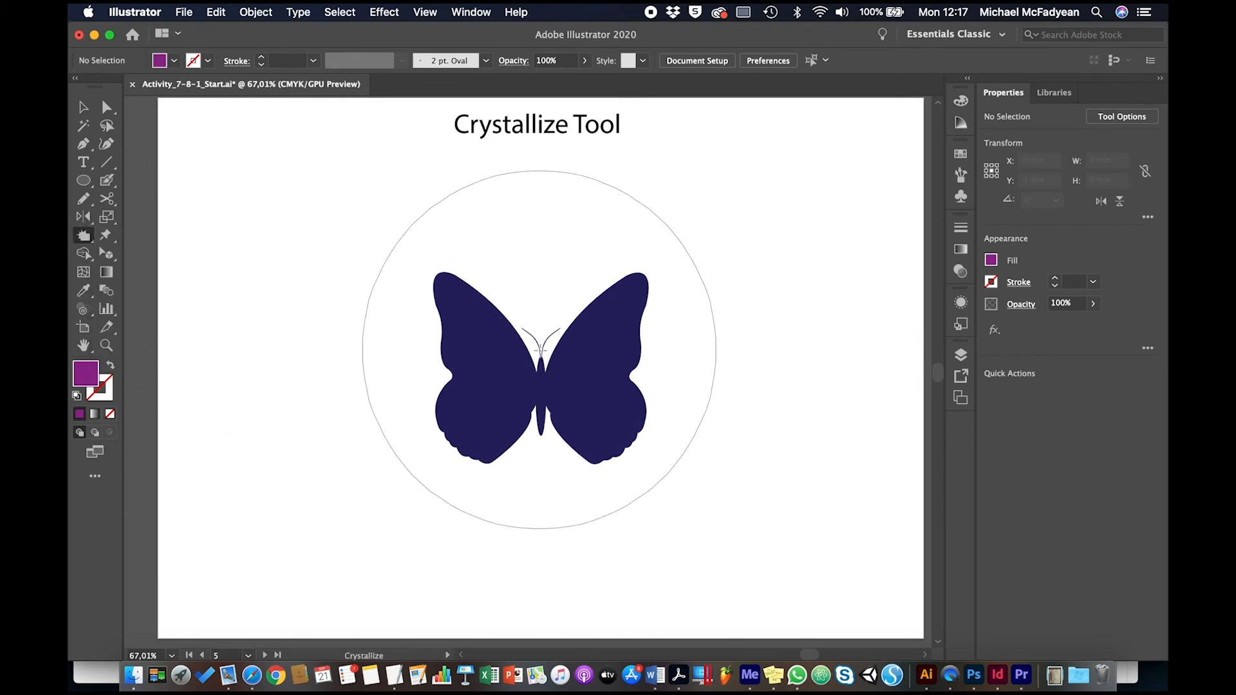
drag(506, 373, 538, 349)
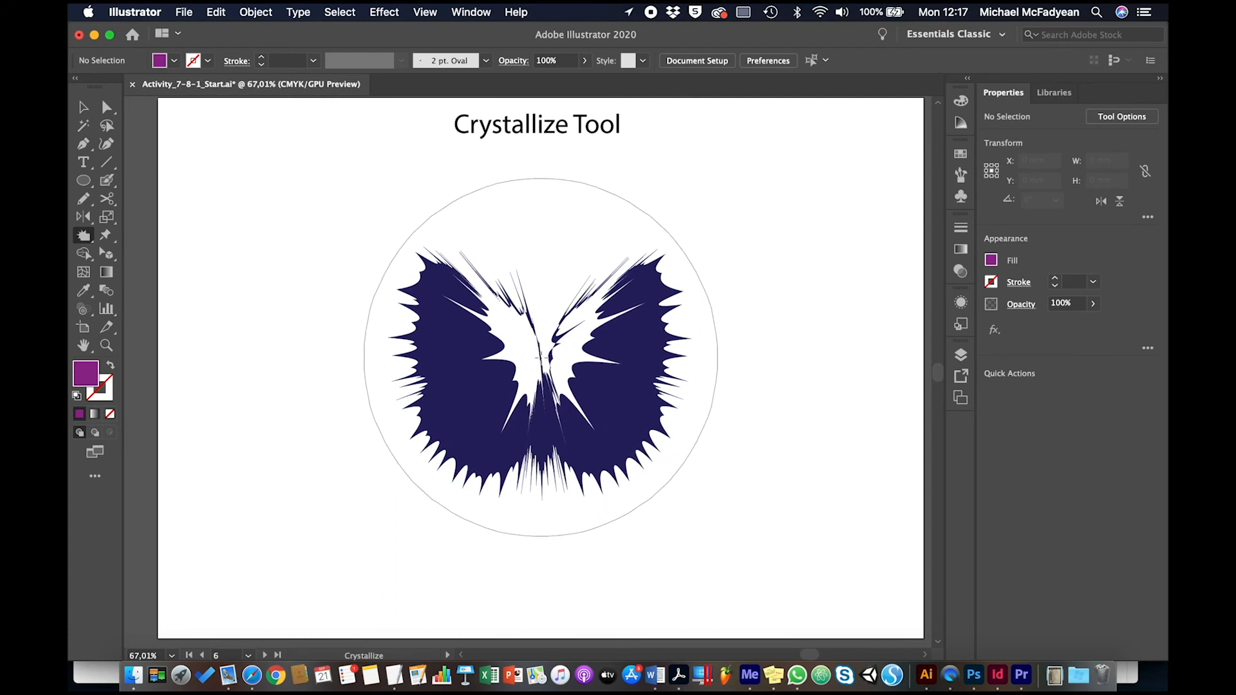
- Switch to the Wrinkle tool and wrinkle the purple butterfly from its body across the right wing
scroll(541, 356, right, 10)
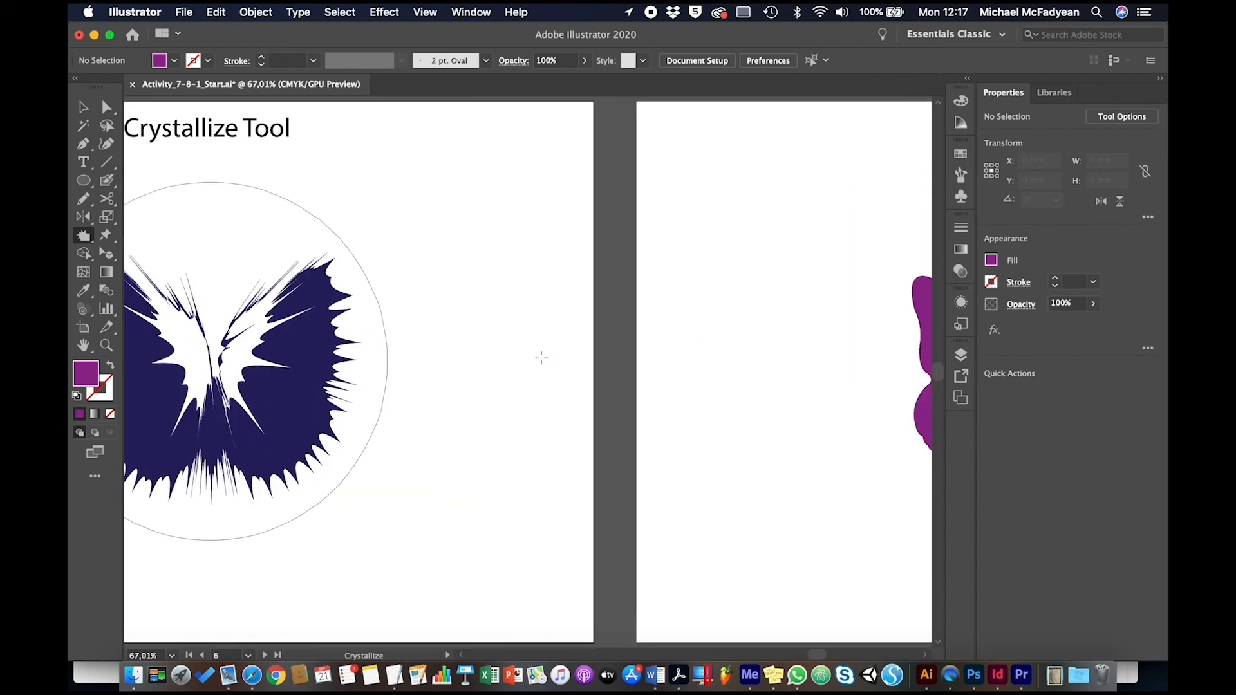
scroll(541, 357, right, 5)
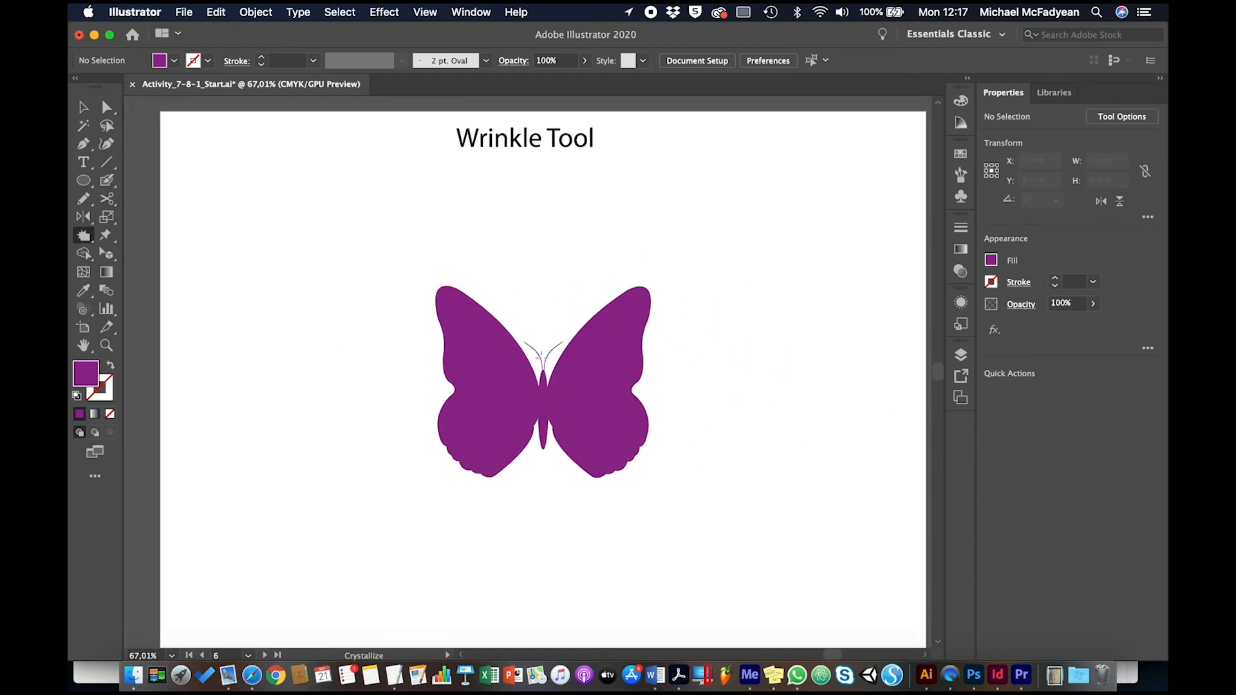
scroll(542, 358, right, 1)
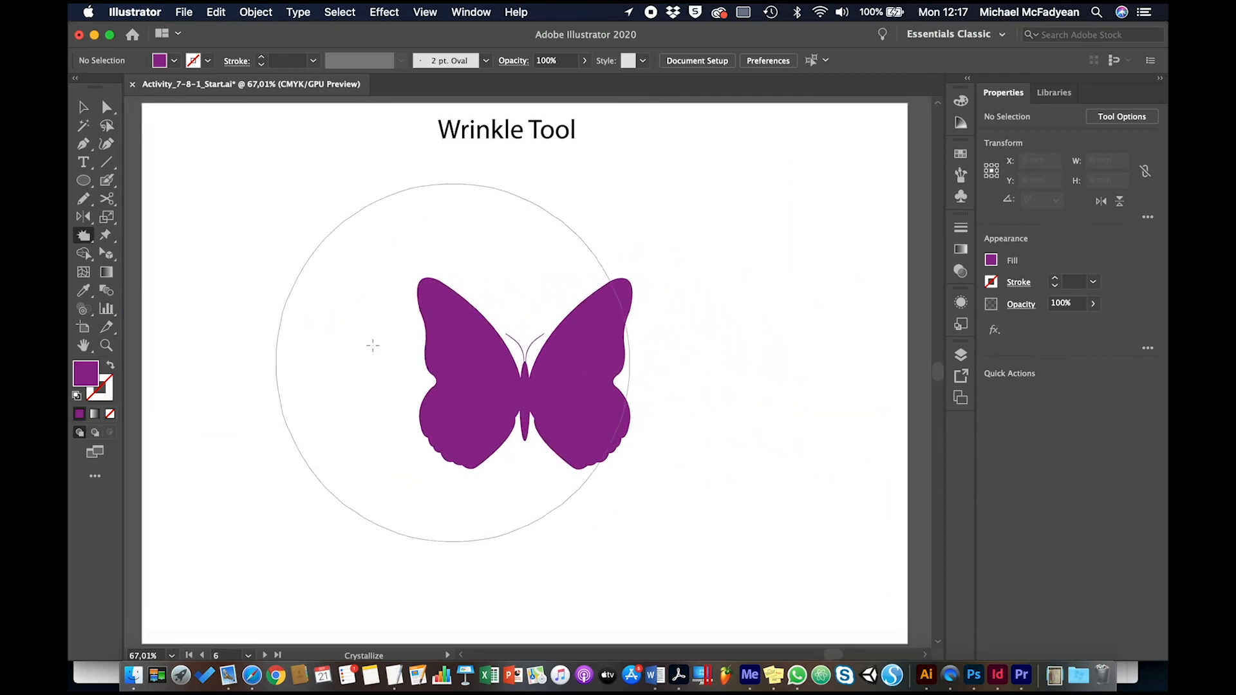
drag(84, 236, 131, 362)
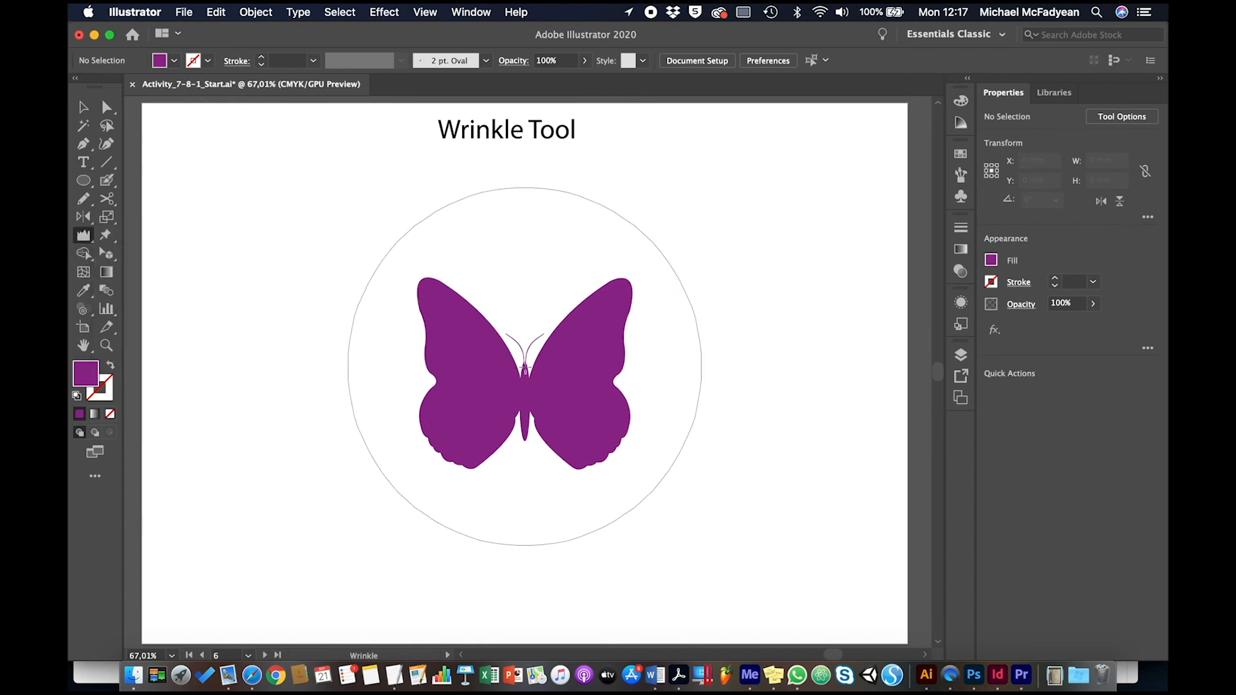
mouse_move(525, 369)
mouse_down()
mouse_move(497, 377)
mouse_move(599, 360)
mouse_up()
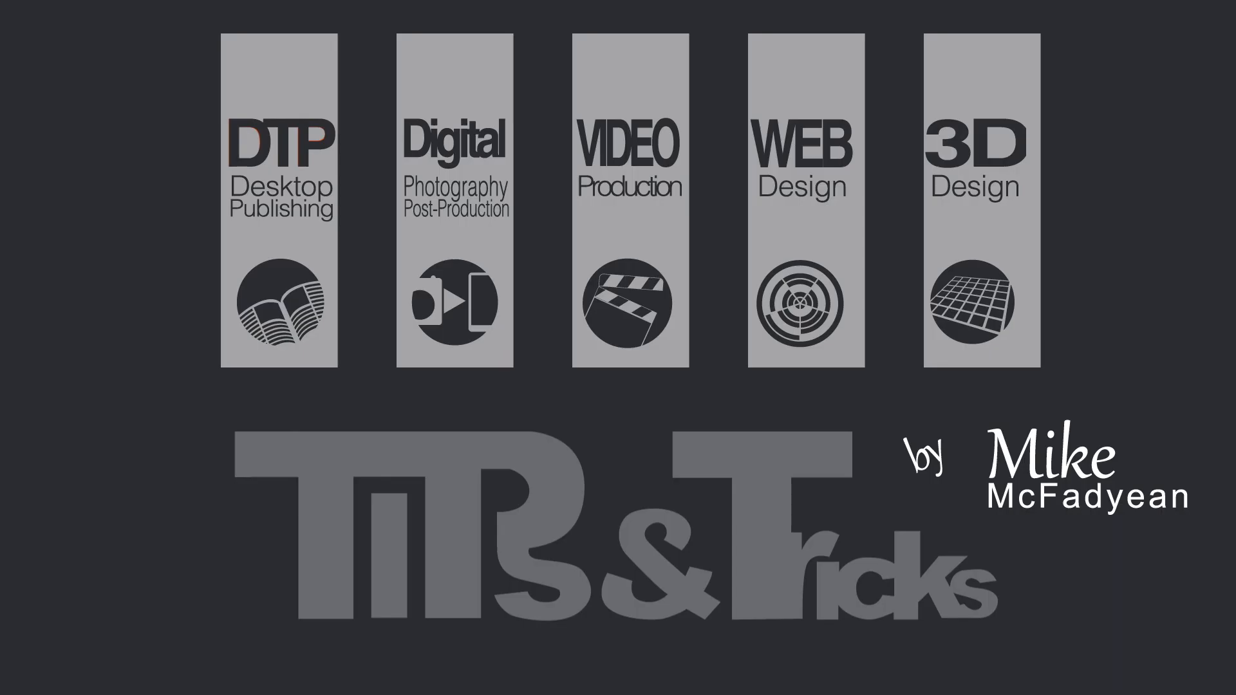